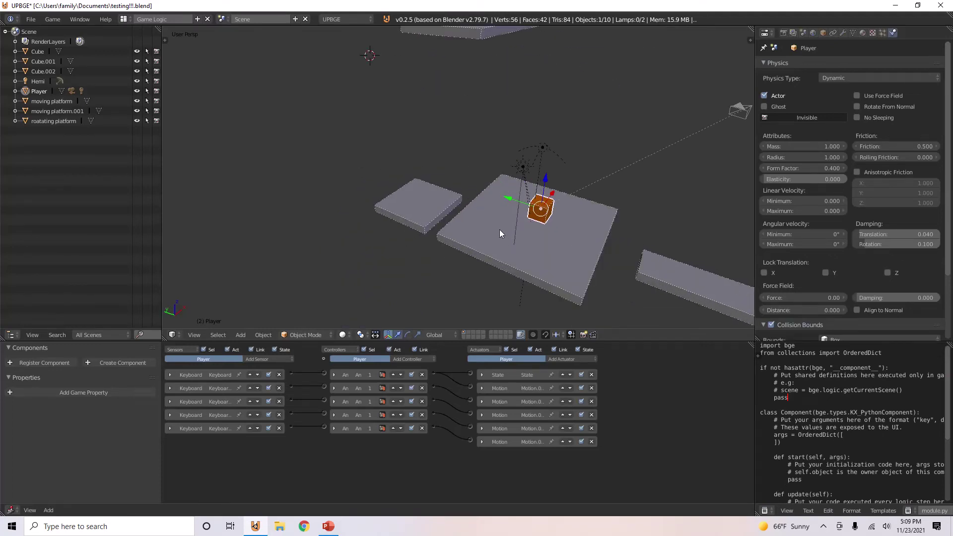
Step: Review the Player's five keyboard sensors and a Motion actuator by expanding and collapsing each
{"action": "middle_click_drag", "start_coordinate": [499, 230], "coordinate": [542, 232]}
{"action": "scroll", "coordinate": [551, 218], "scroll_direction": "up", "scroll_amount": 2}
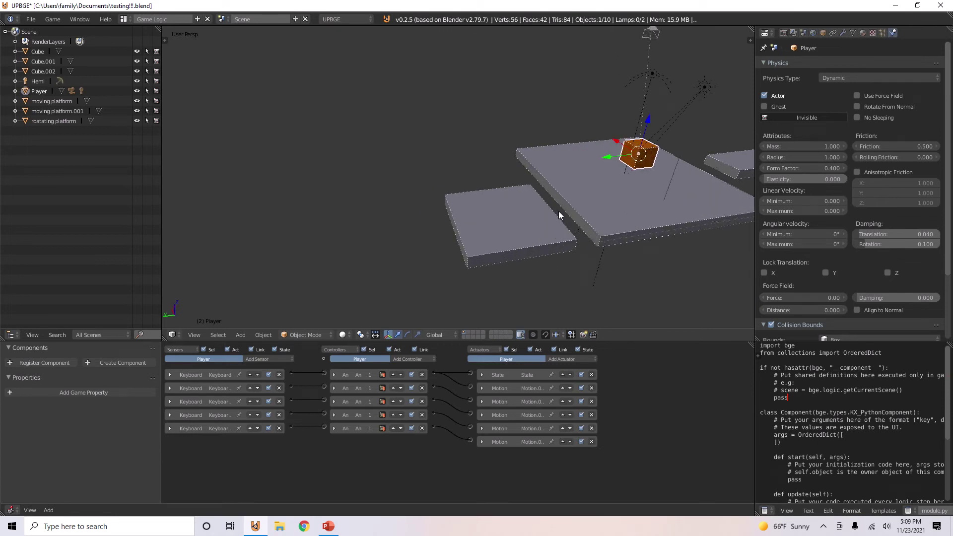
{"action": "scroll", "coordinate": [561, 212], "scroll_direction": "down", "scroll_amount": 3}
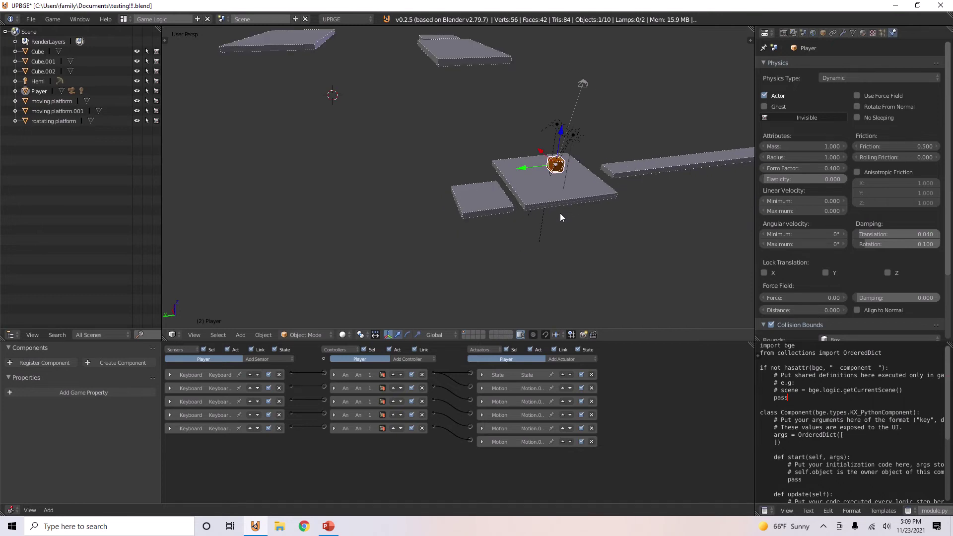
{"action": "mouse_move", "coordinate": [559, 213]}
{"action": "middle_mouse_down"}
{"action": "mouse_move", "coordinate": [439, 209]}
{"action": "mouse_move", "coordinate": [532, 189]}
{"action": "mouse_move", "coordinate": [514, 208]}
{"action": "mouse_move", "coordinate": [559, 231]}
{"action": "middle_mouse_up"}
{"action": "scroll", "coordinate": [468, 215], "scroll_direction": "up", "scroll_amount": 3}
{"action": "scroll", "coordinate": [447, 207], "scroll_direction": "up", "scroll_amount": 2}
{"action": "scroll", "coordinate": [448, 200], "scroll_direction": "down", "scroll_amount": 2}
{"action": "scroll", "coordinate": [514, 208], "scroll_direction": "up", "scroll_amount": 3}
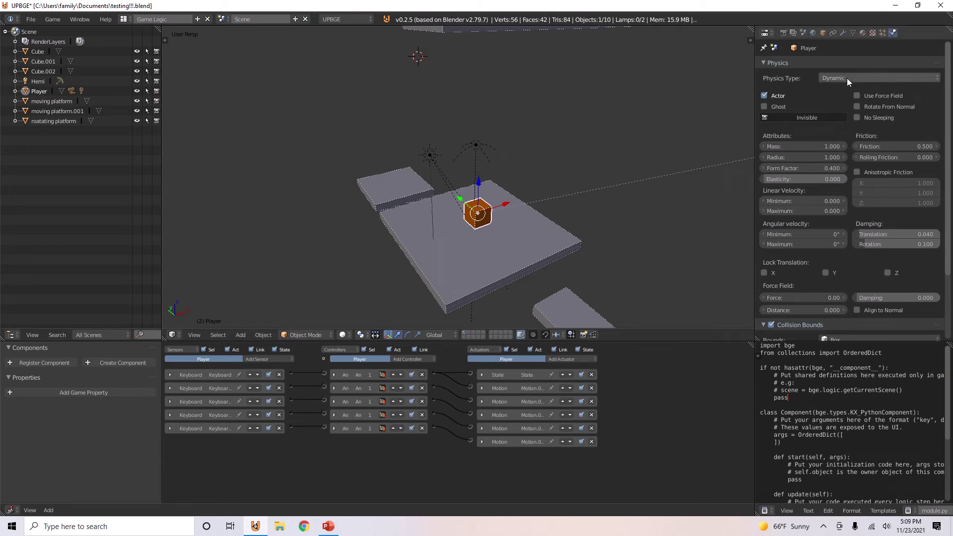
{"action": "left_click", "coordinate": [170, 374]}
{"action": "left_click", "coordinate": [171, 374]}
{"action": "left_click", "coordinate": [169, 390]}
{"action": "left_click", "coordinate": [170, 392]}
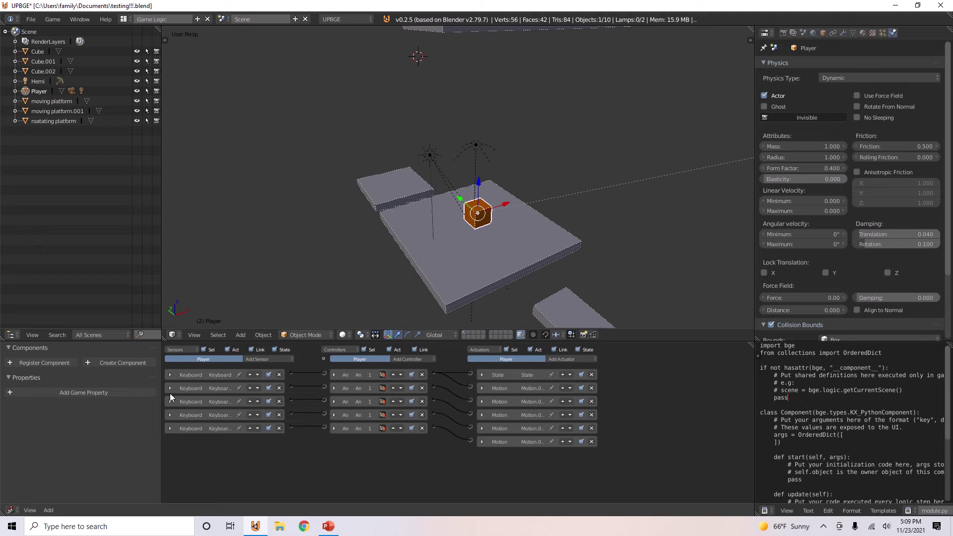
{"action": "left_click", "coordinate": [170, 401]}
{"action": "left_click", "coordinate": [169, 403]}
{"action": "left_click", "coordinate": [170, 416]}
{"action": "left_click", "coordinate": [170, 417]}
{"action": "left_click", "coordinate": [170, 427]}
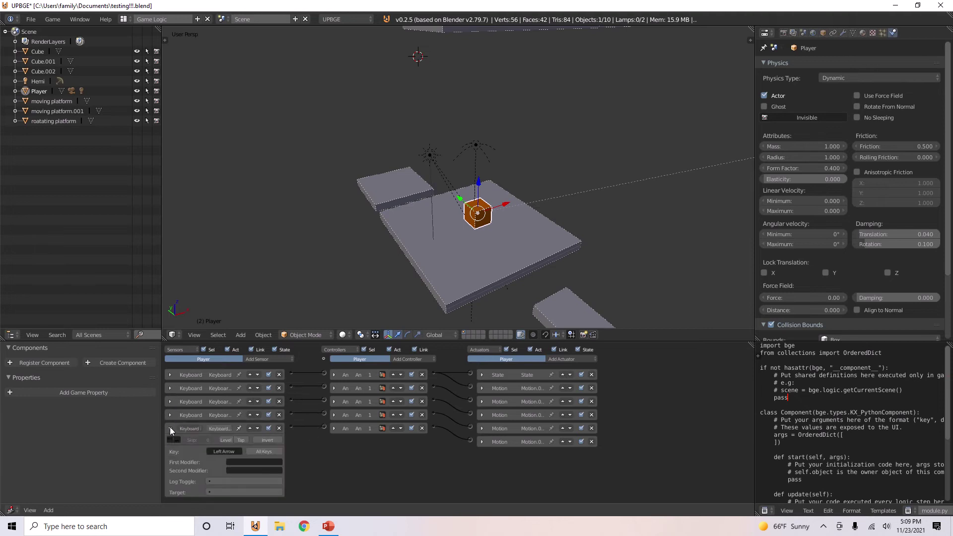
{"action": "left_click", "coordinate": [170, 428]}
{"action": "left_click", "coordinate": [483, 401]}
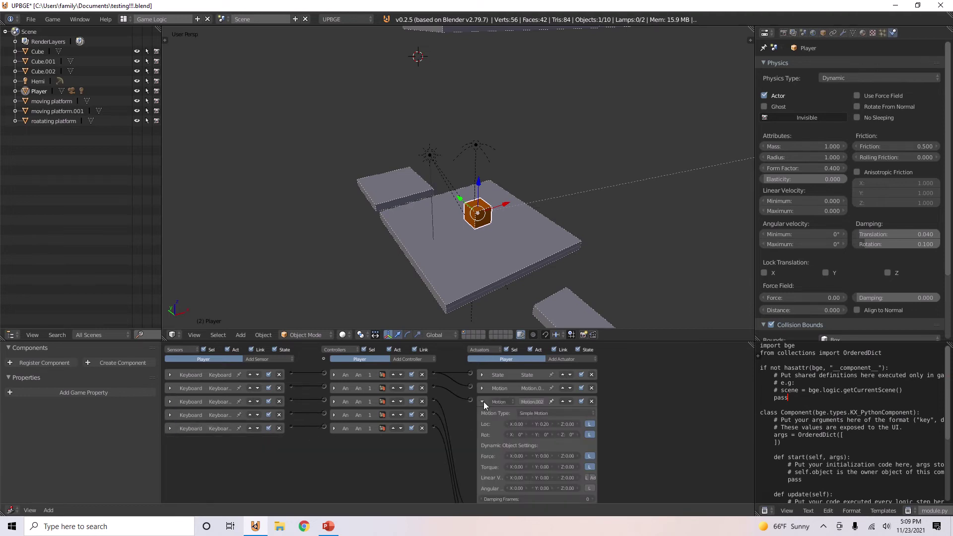
{"action": "left_click", "coordinate": [482, 401]}
Step: Check the Spacebar sensor, State and Motion actuators, then display the state 2 logic bricks
{"action": "left_click", "coordinate": [170, 376]}
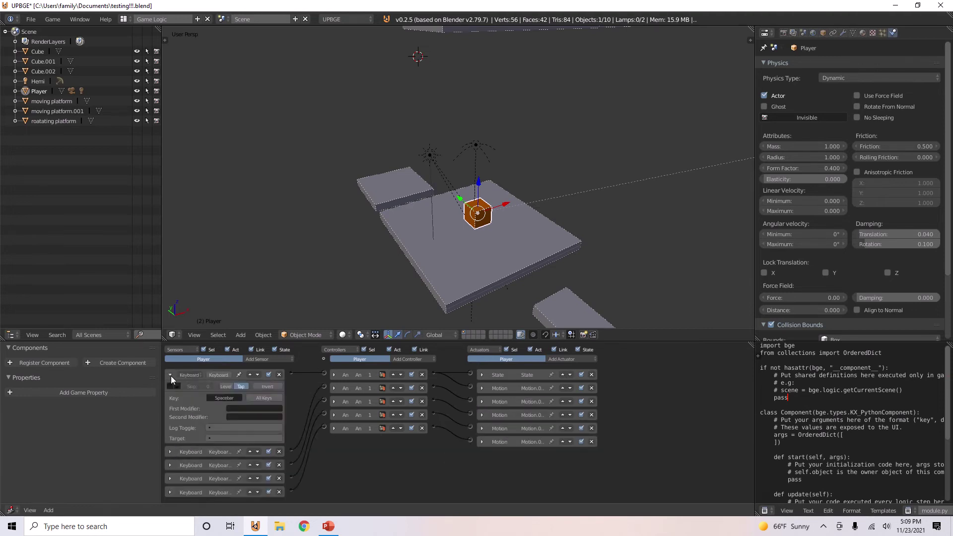
{"action": "left_click", "coordinate": [170, 375]}
{"action": "left_click", "coordinate": [481, 373]}
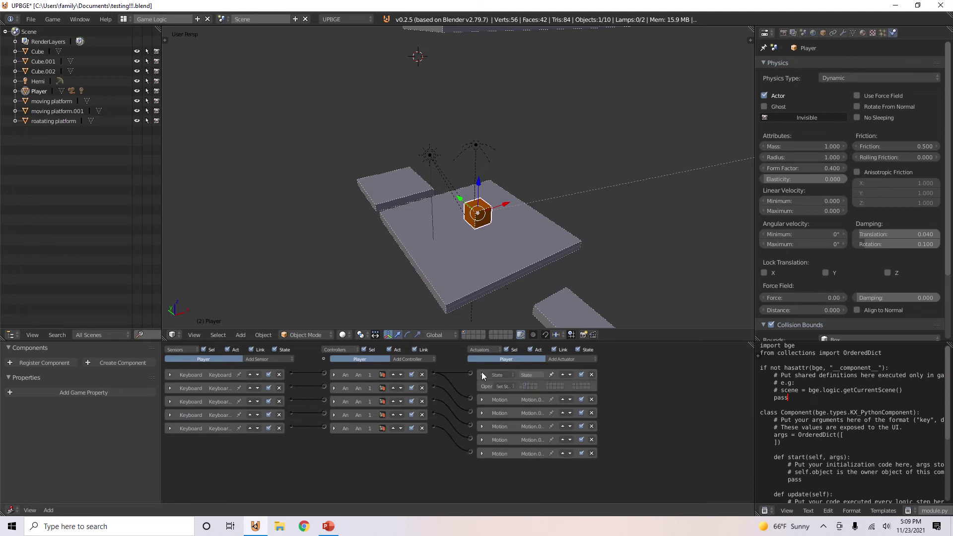
{"action": "left_click", "coordinate": [482, 372]}
{"action": "left_click", "coordinate": [482, 389]}
{"action": "left_click", "coordinate": [481, 389]}
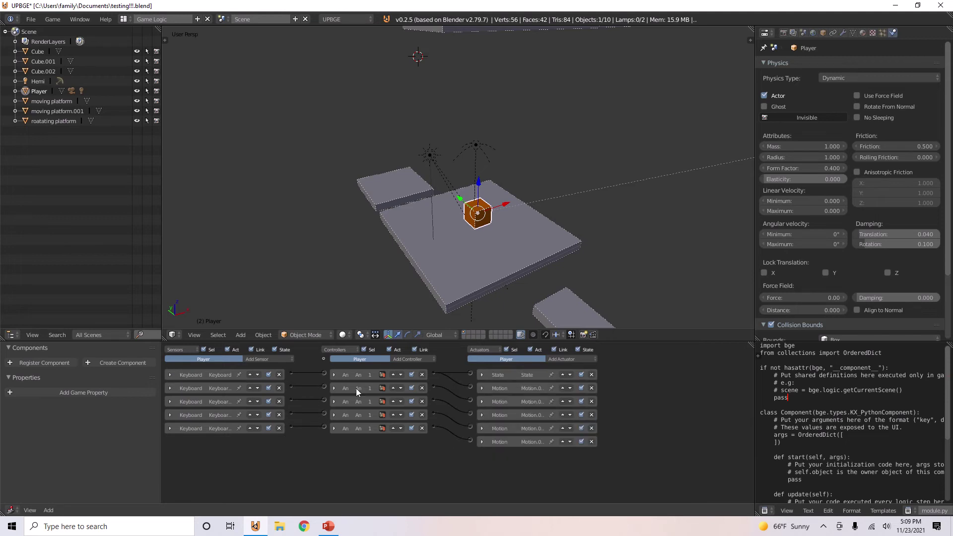
{"action": "left_click", "coordinate": [324, 359]}
{"action": "left_click", "coordinate": [351, 371]}
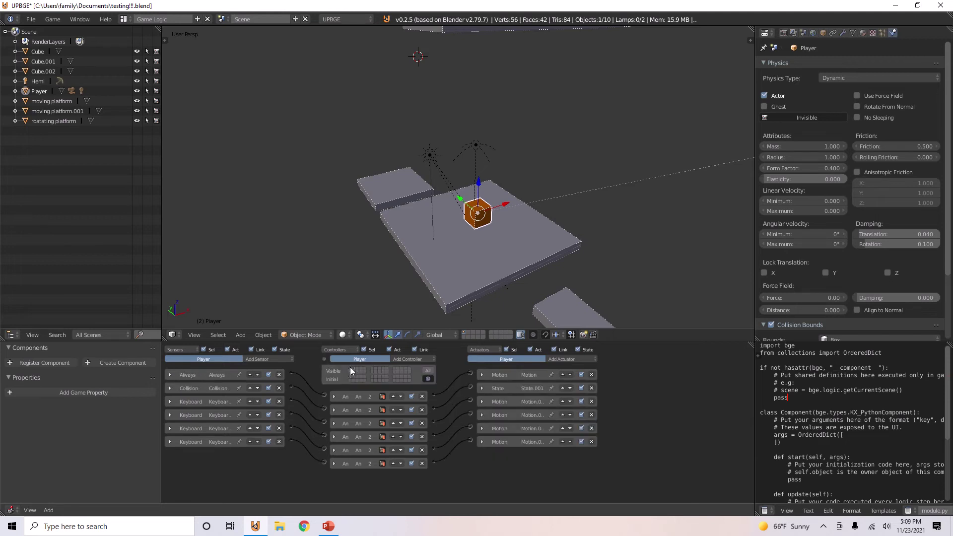
{"action": "left_click", "coordinate": [323, 359]}
Step: Inspect state 2's Motion actuator, Collision sensor and State actuator, then return to state 1
{"action": "left_click", "coordinate": [481, 374]}
{"action": "left_click", "coordinate": [482, 375]}
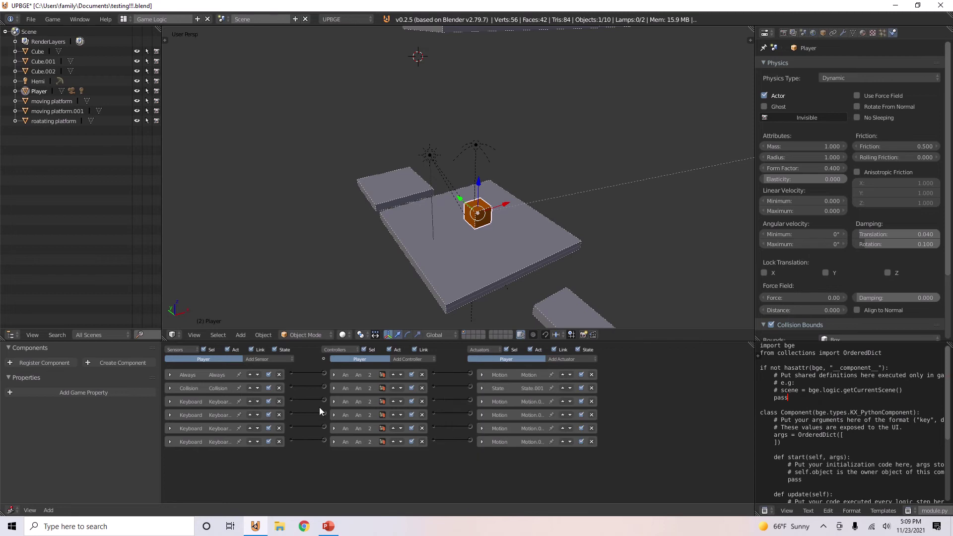
{"action": "left_click", "coordinate": [171, 387]}
{"action": "left_click", "coordinate": [171, 387]}
{"action": "left_click", "coordinate": [482, 388]}
{"action": "left_click", "coordinate": [482, 389]}
{"action": "middle_click_drag", "start_coordinate": [457, 250], "coordinate": [501, 239]}
{"action": "left_click", "coordinate": [170, 402]}
{"action": "left_click", "coordinate": [170, 401]}
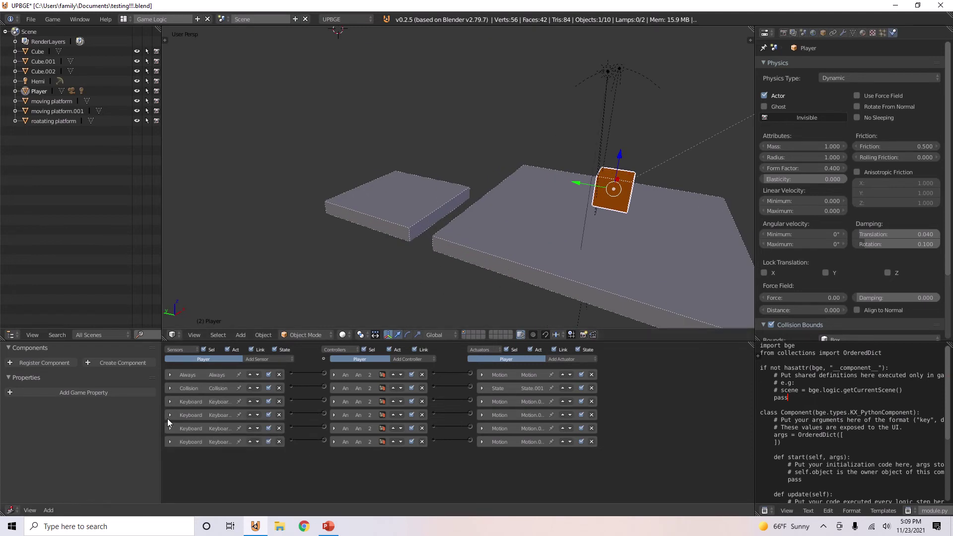
{"action": "left_click", "coordinate": [323, 358]}
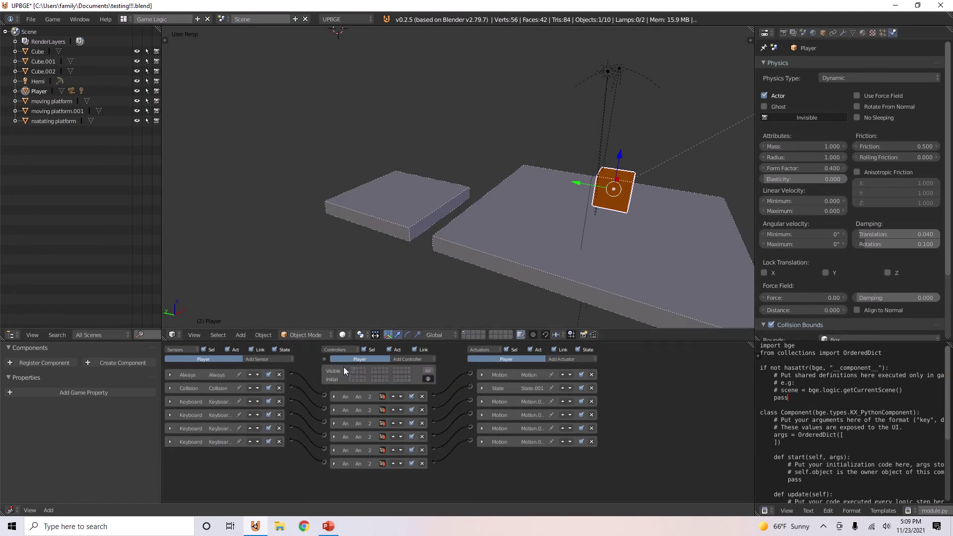
{"action": "left_click", "coordinate": [343, 368]}
{"action": "left_click", "coordinate": [326, 359]}
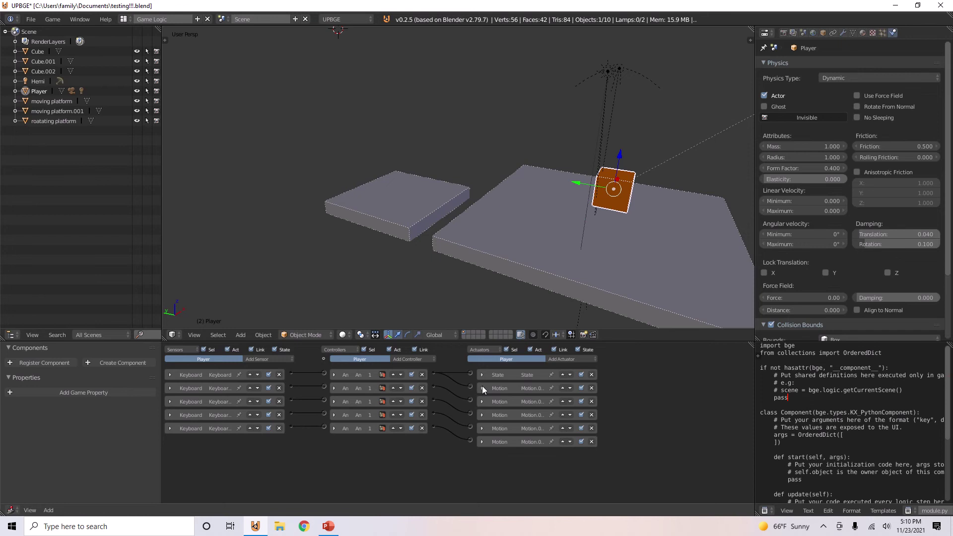
Step: Select the Camera to check its Scene actuator, then run a brief play-test
{"action": "middle_click_drag", "start_coordinate": [498, 241], "coordinate": [450, 301]}
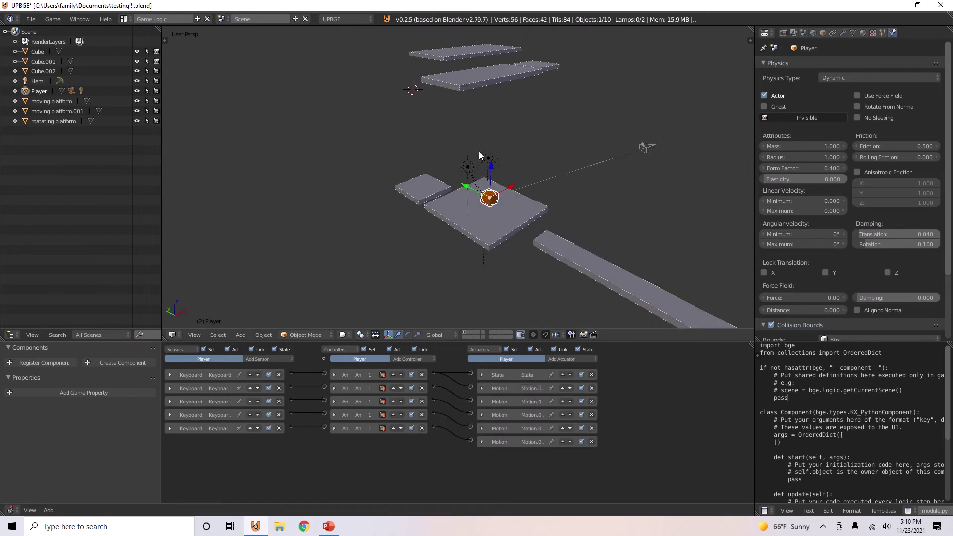
{"action": "middle_click_drag", "start_coordinate": [479, 150], "coordinate": [450, 212]}
{"action": "left_click", "coordinate": [662, 235]}
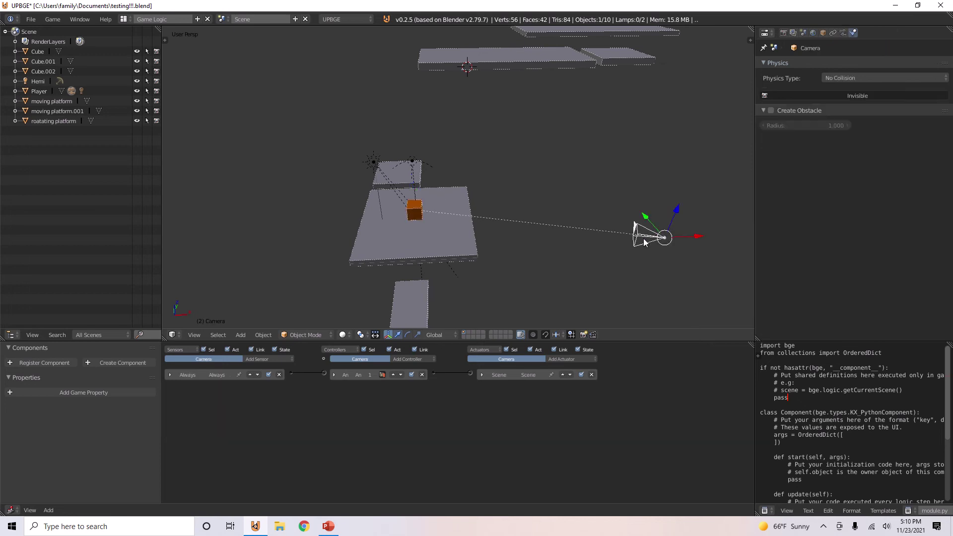
{"action": "middle_click_drag", "start_coordinate": [644, 254], "coordinate": [626, 239]}
{"action": "scroll", "coordinate": [627, 238], "scroll_direction": "up", "scroll_amount": 4}
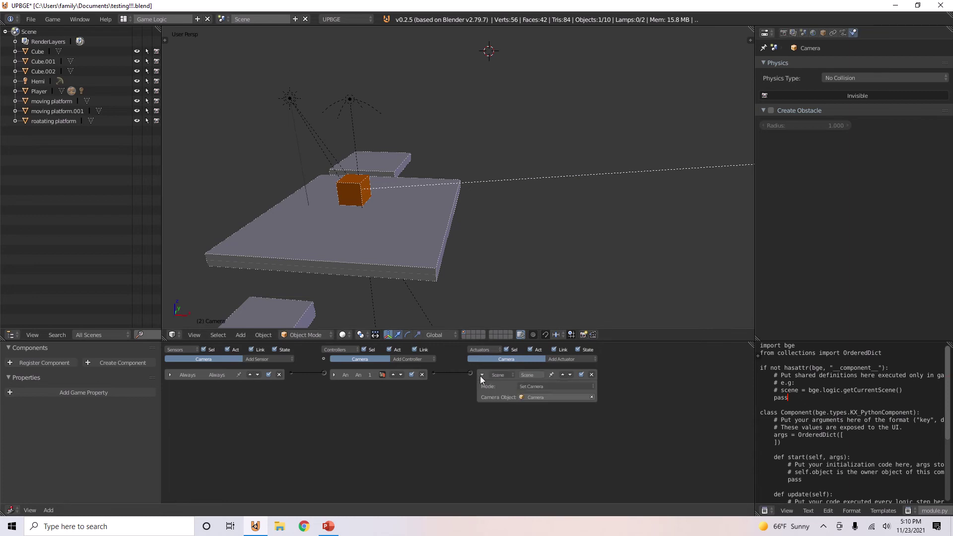
{"action": "middle_click_drag", "start_coordinate": [421, 284], "coordinate": [378, 180]}
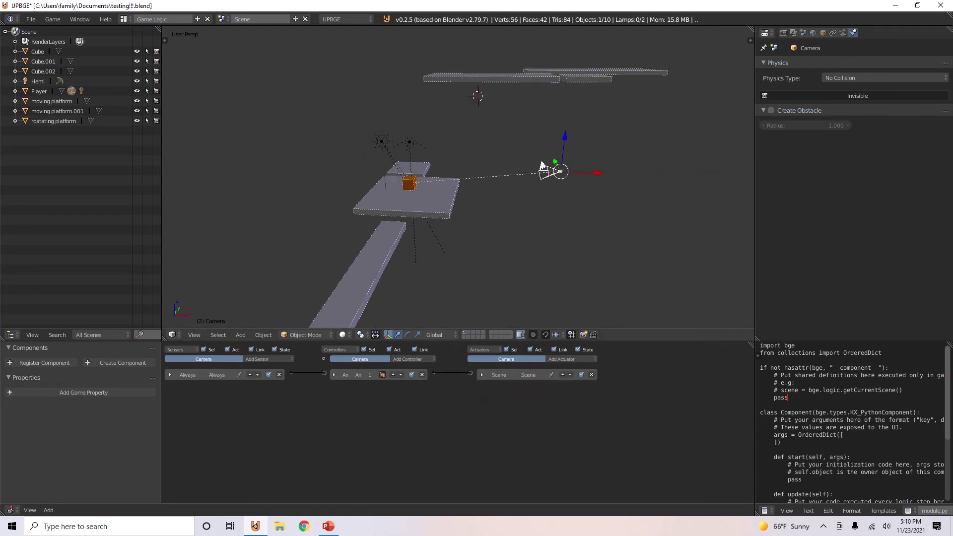
{"action": "key", "text": "p"}
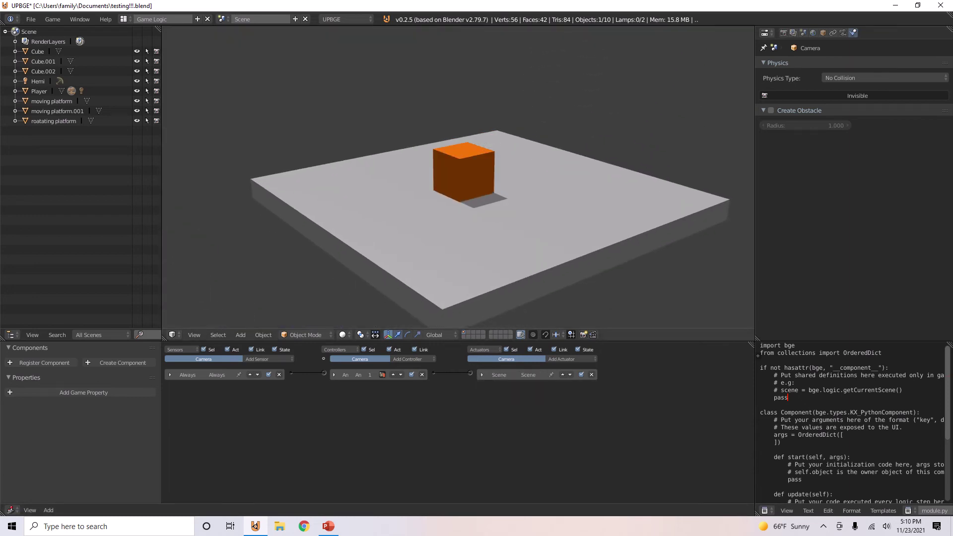
{"action": "key", "text": "Escape"}
Step: Select the Sun lamp and view its Sun type, energy 1.000 and shadow settings
{"action": "right_click", "coordinate": [379, 141]}
{"action": "scroll", "coordinate": [449, 174], "scroll_direction": "up", "scroll_amount": 2}
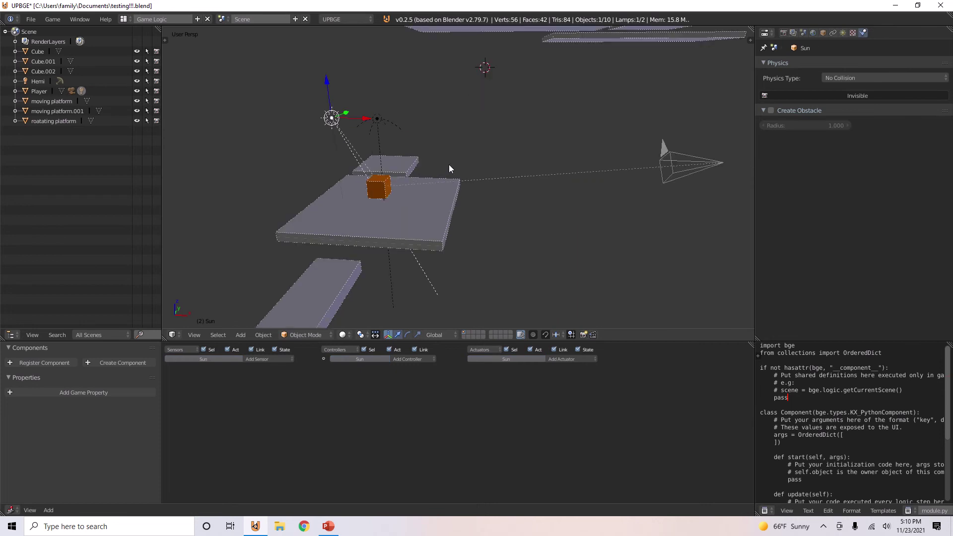
{"action": "left_click", "coordinate": [843, 33]}
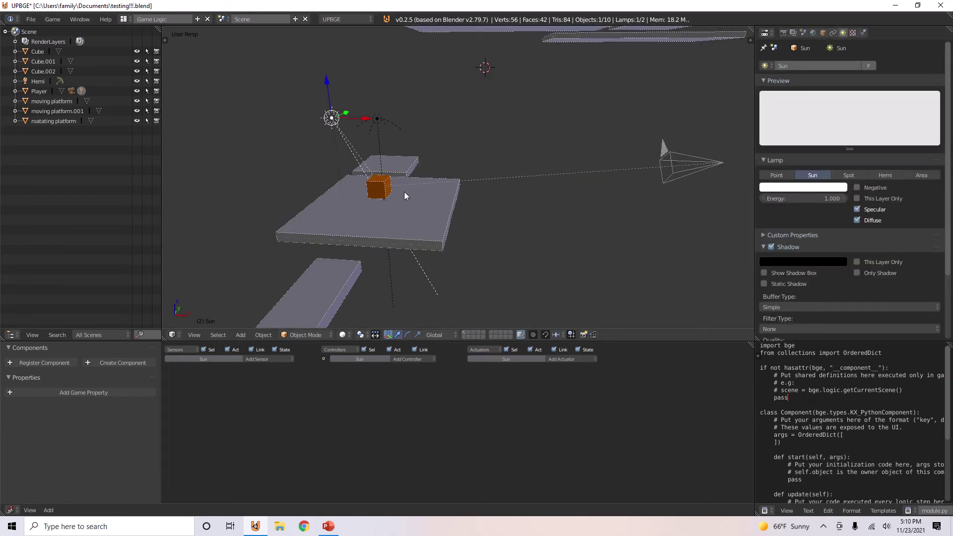
Step: Run a first play-test of the scene, then stop it
{"action": "key", "text": "p"}
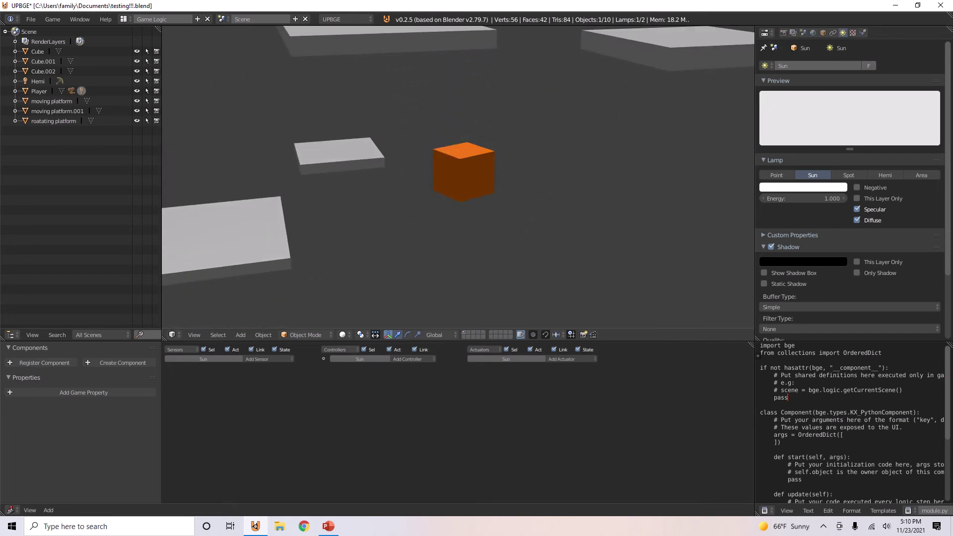
{"action": "key", "text": "Escape"}
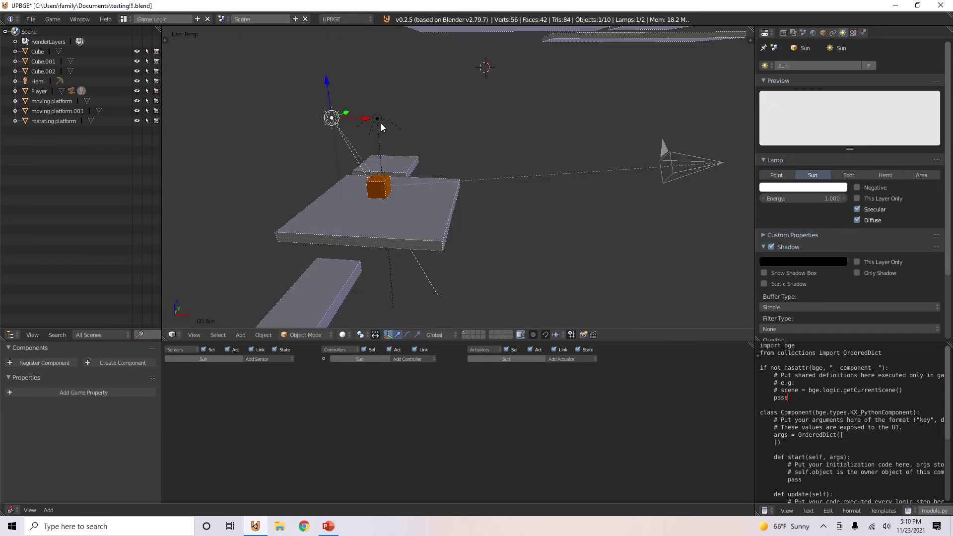
{"action": "scroll", "coordinate": [383, 128], "scroll_direction": "down", "scroll_amount": 3}
{"action": "middle_click_drag", "start_coordinate": [385, 130], "coordinate": [443, 143]}
{"action": "scroll", "coordinate": [444, 146], "scroll_direction": "up", "scroll_amount": 2}
Step: Play again, steering the cube with the Left arrow and jumping with Space, then stop
{"action": "key", "text": "p"}
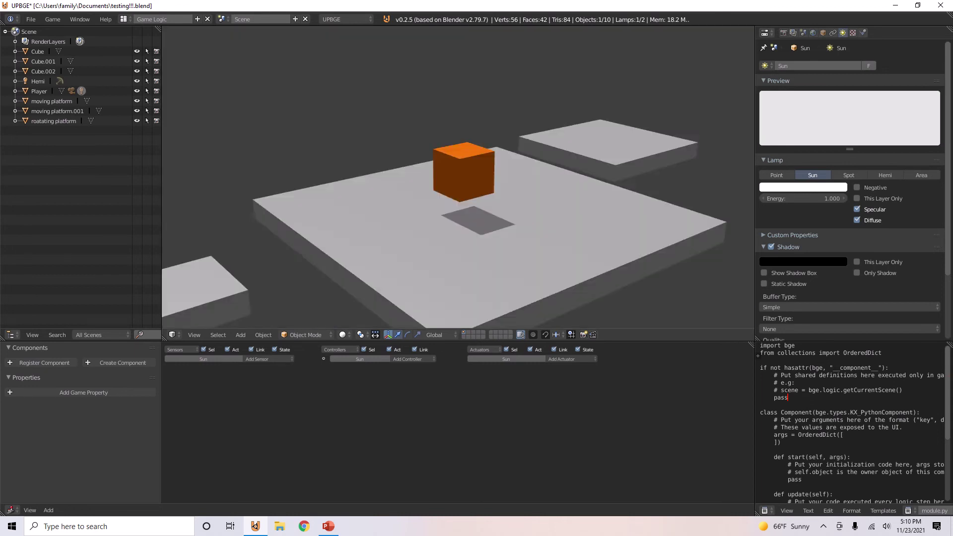
{"action": "key", "text": "Left"}
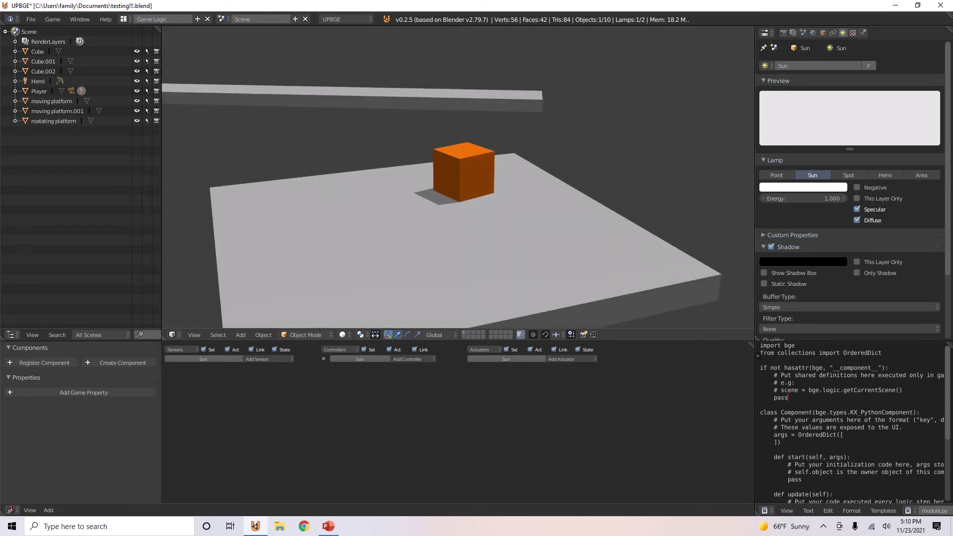
{"action": "key", "text": "space"}
{"action": "key", "text": "Left"}
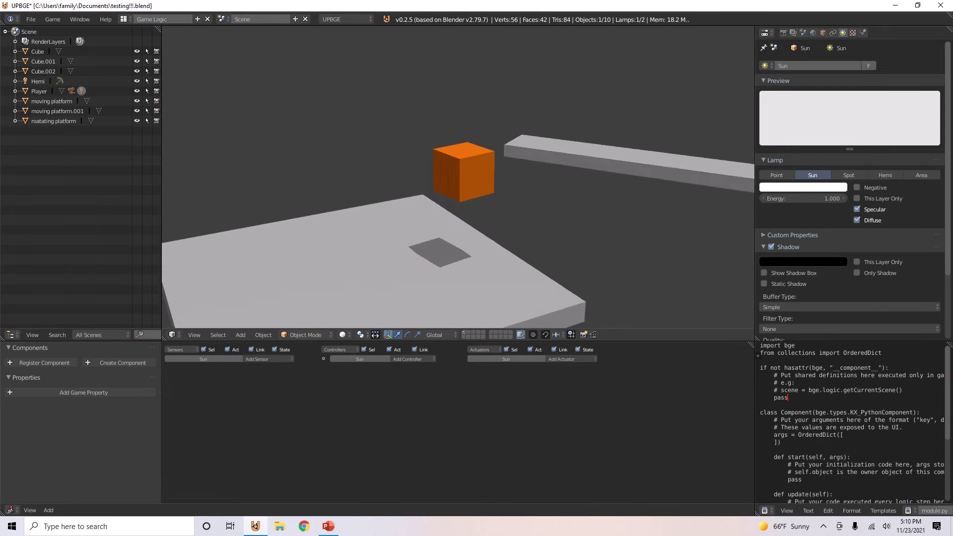
{"action": "key", "text": "Left"}
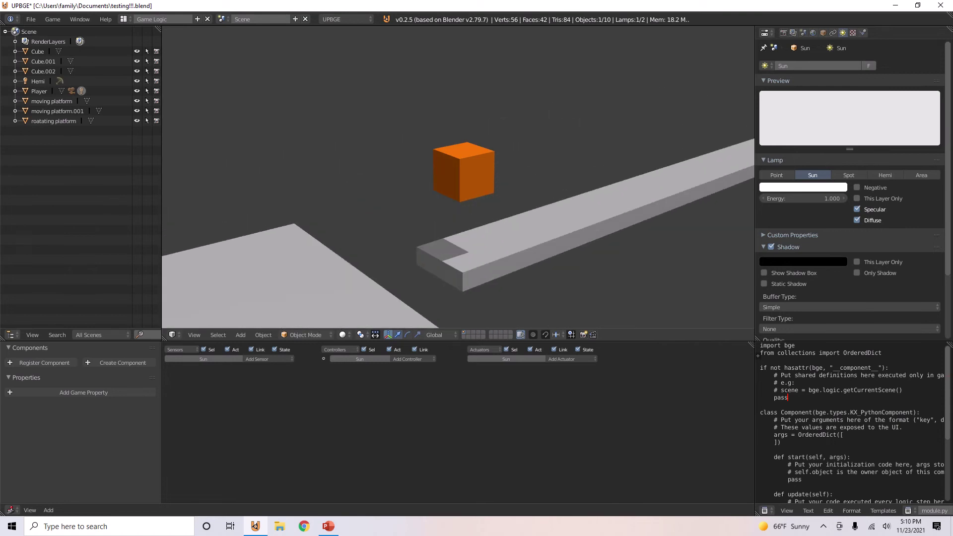
{"action": "key", "text": "Left"}
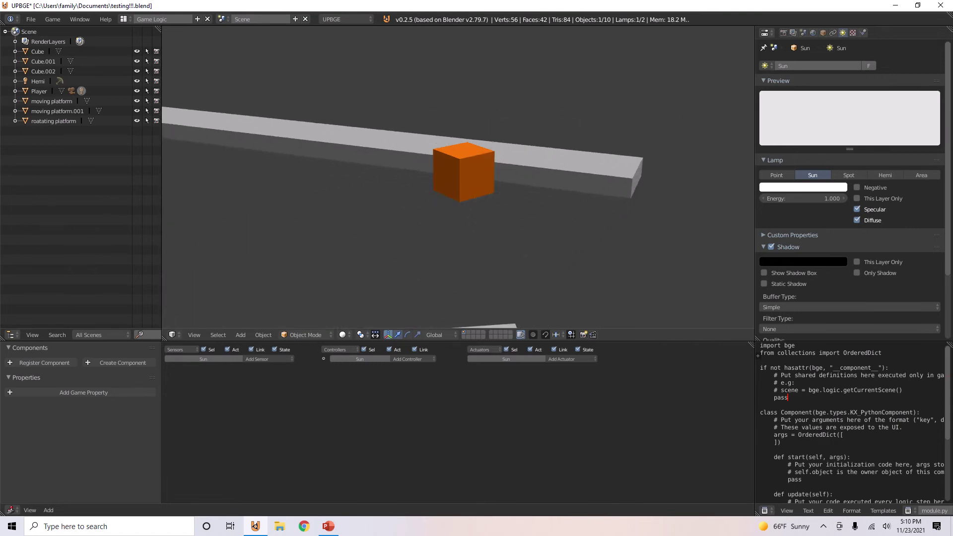
{"action": "key", "text": "Escape"}
Step: Select the Player cube and show its Physics settings
{"action": "middle_click_drag", "start_coordinate": [522, 231], "coordinate": [550, 249]}
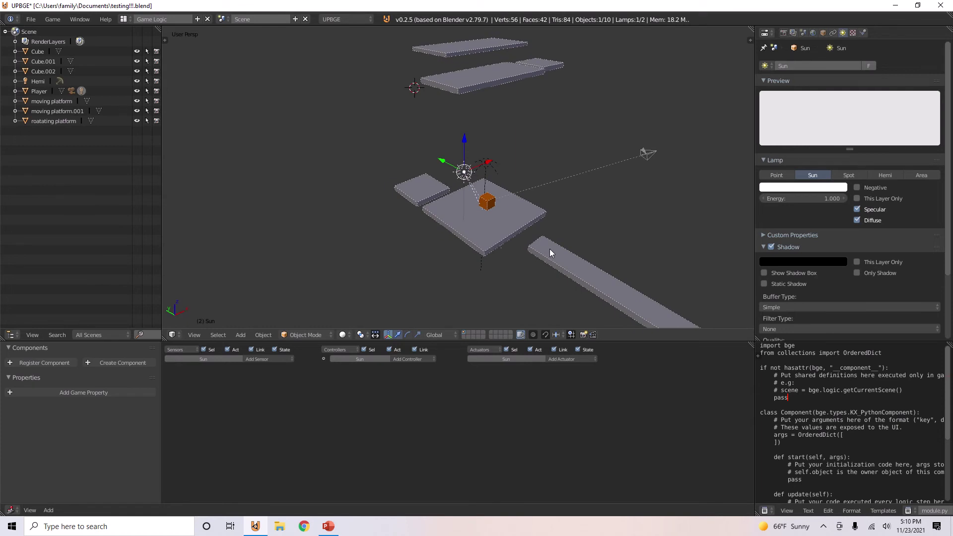
{"action": "scroll", "coordinate": [478, 230], "scroll_direction": "up", "scroll_amount": 3}
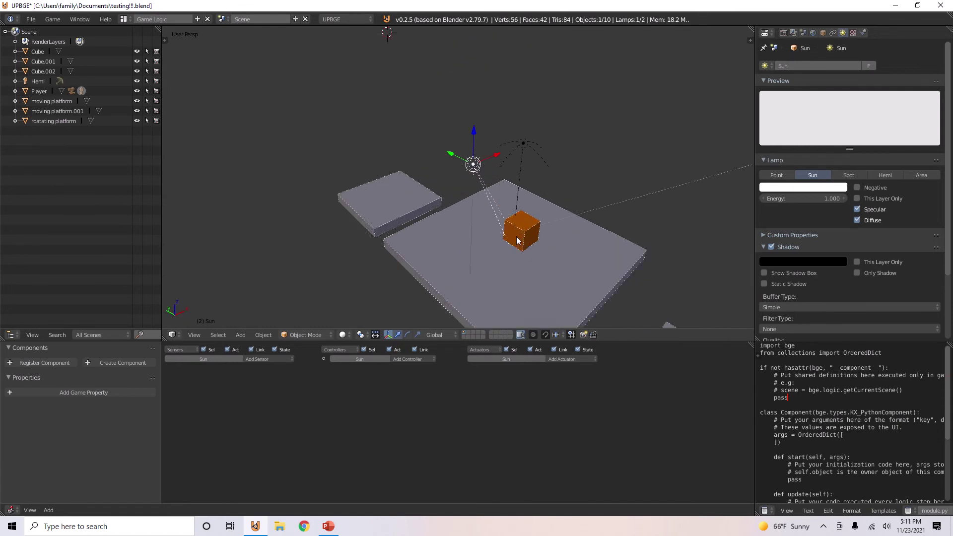
{"action": "right_click", "coordinate": [517, 232]}
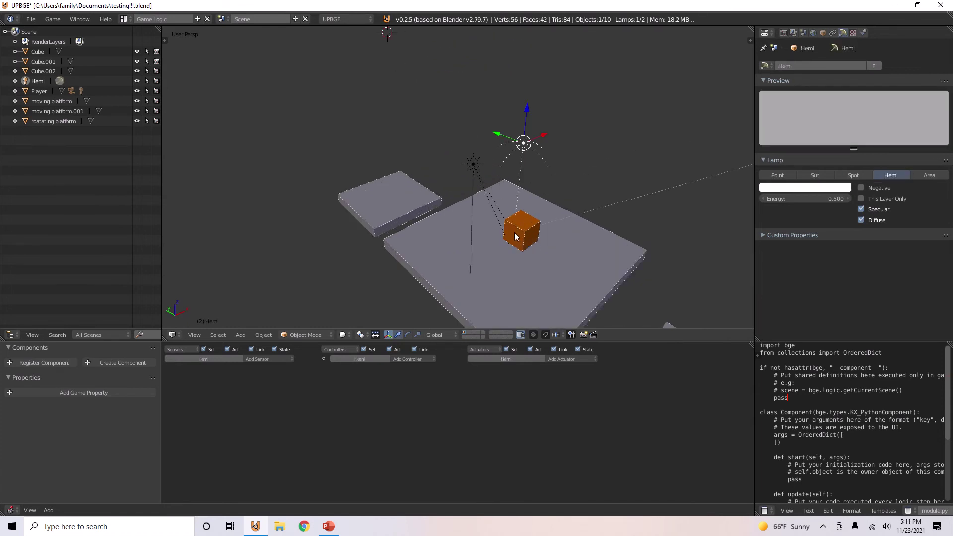
{"action": "right_click", "coordinate": [517, 232]}
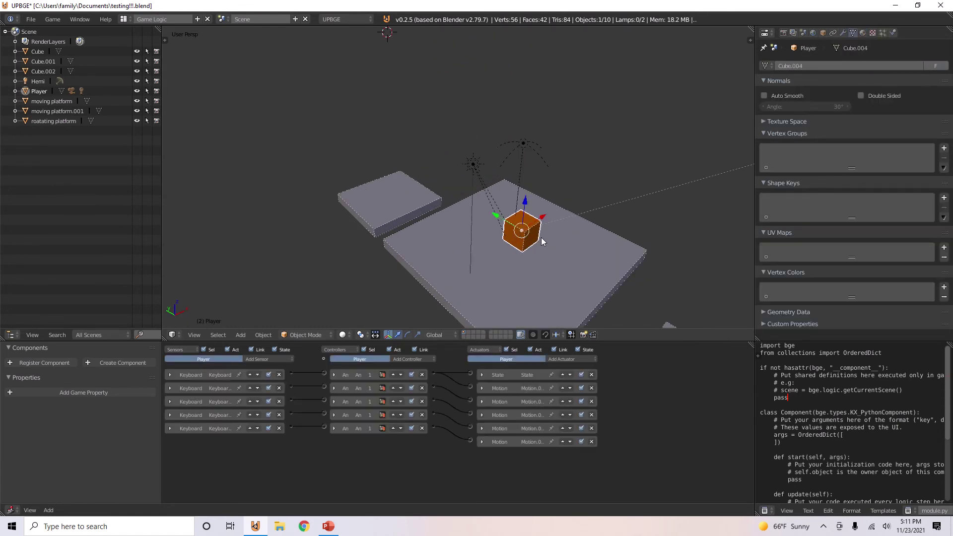
{"action": "left_click", "coordinate": [893, 33]}
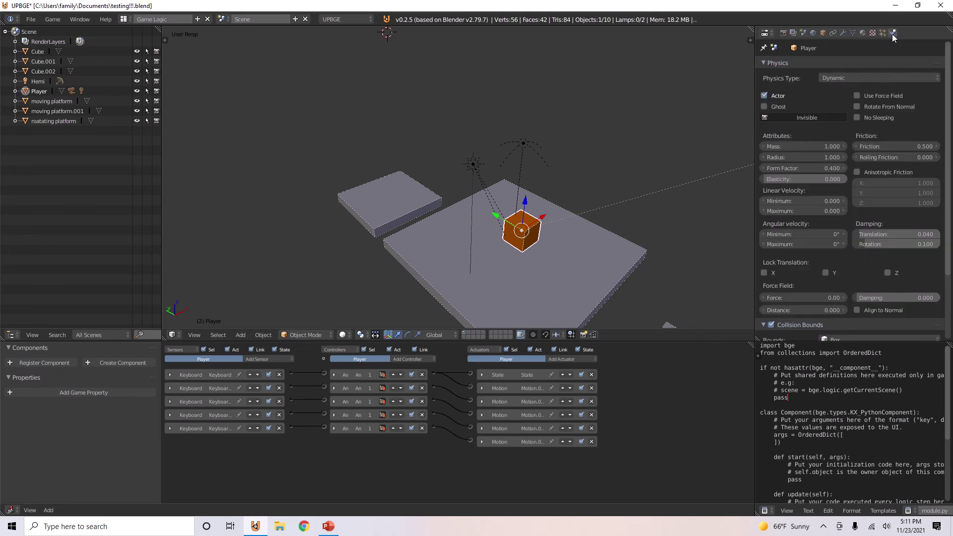
Step: Switch the Player's physics type to Character, then revert it to Dynamic
{"action": "left_click", "coordinate": [835, 79]}
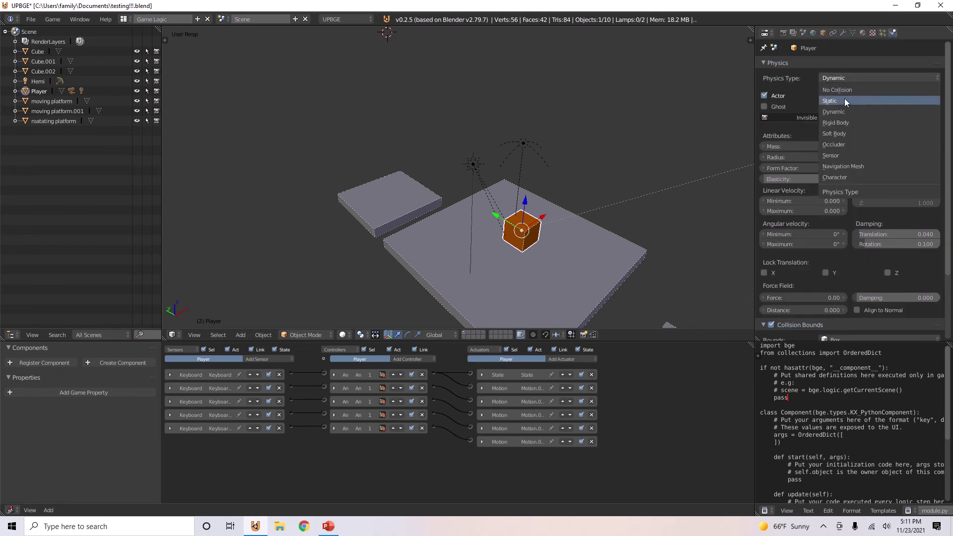
{"action": "left_click", "coordinate": [834, 176]}
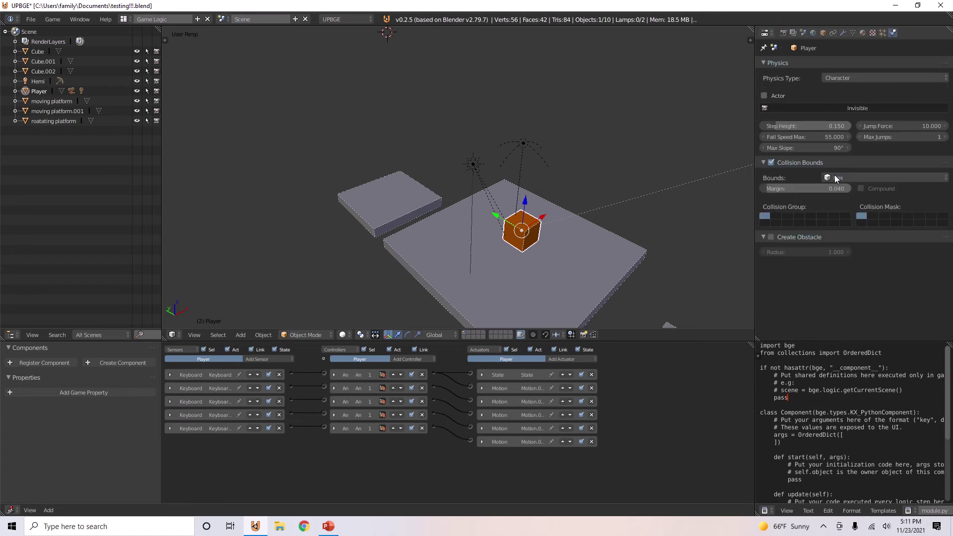
{"action": "left_click", "coordinate": [834, 79]}
{"action": "left_click", "coordinate": [837, 114]}
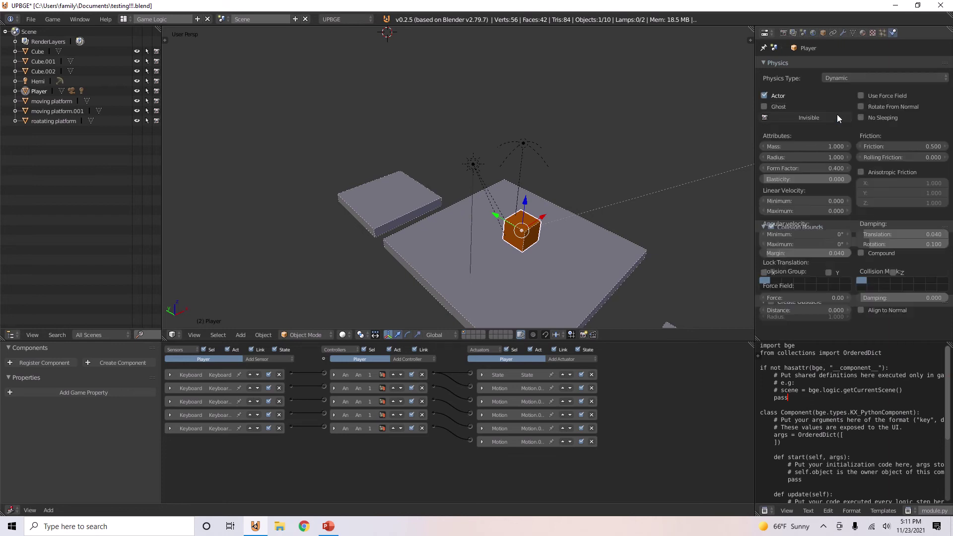
{"action": "scroll", "coordinate": [552, 238], "scroll_direction": "down", "scroll_amount": 6}
{"action": "scroll", "coordinate": [563, 232], "scroll_direction": "up", "scroll_amount": 3}
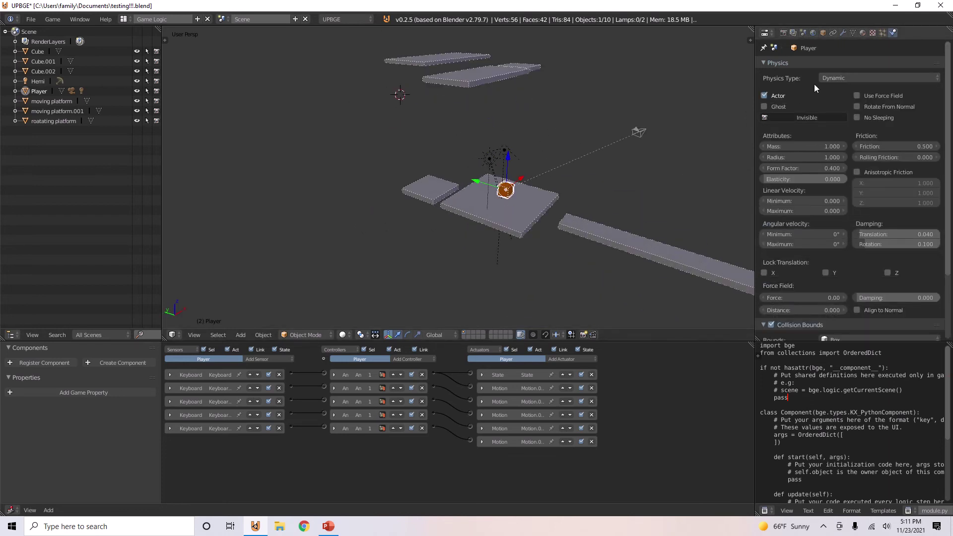
Step: Set the rotating platform's friction to 20
{"action": "middle_click_drag", "start_coordinate": [584, 187], "coordinate": [553, 189]}
{"action": "scroll", "coordinate": [553, 188], "scroll_direction": "up", "scroll_amount": 1}
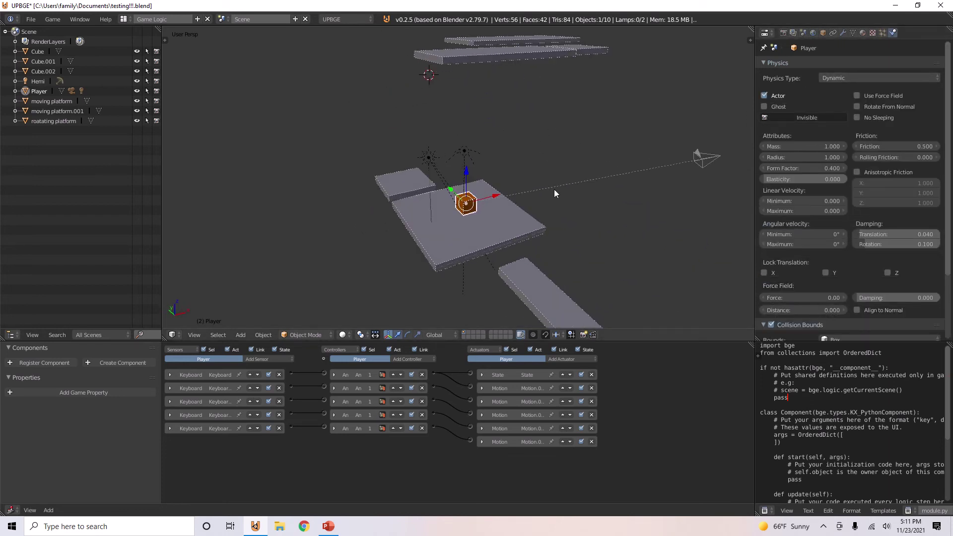
{"action": "right_click", "coordinate": [508, 270]}
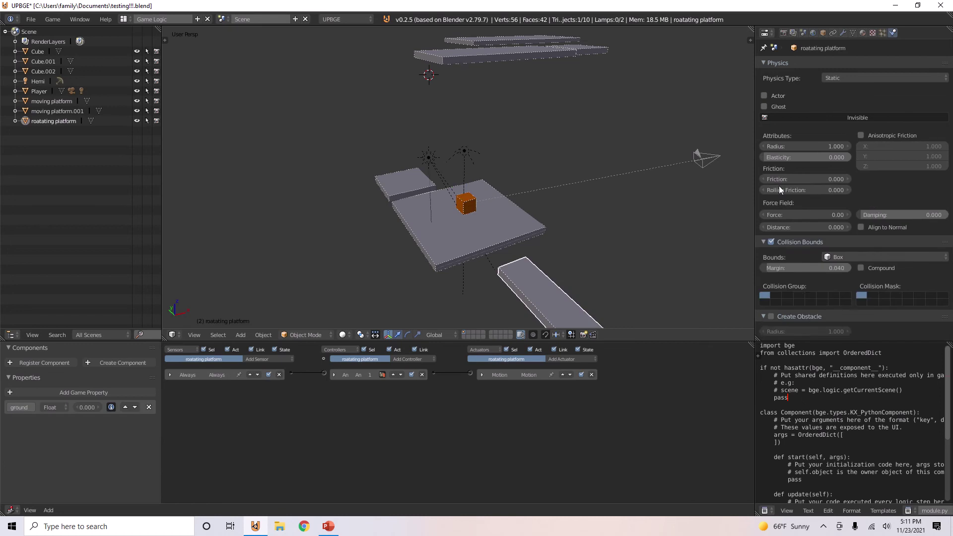
{"action": "middle_click_drag", "start_coordinate": [567, 231], "coordinate": [510, 237]}
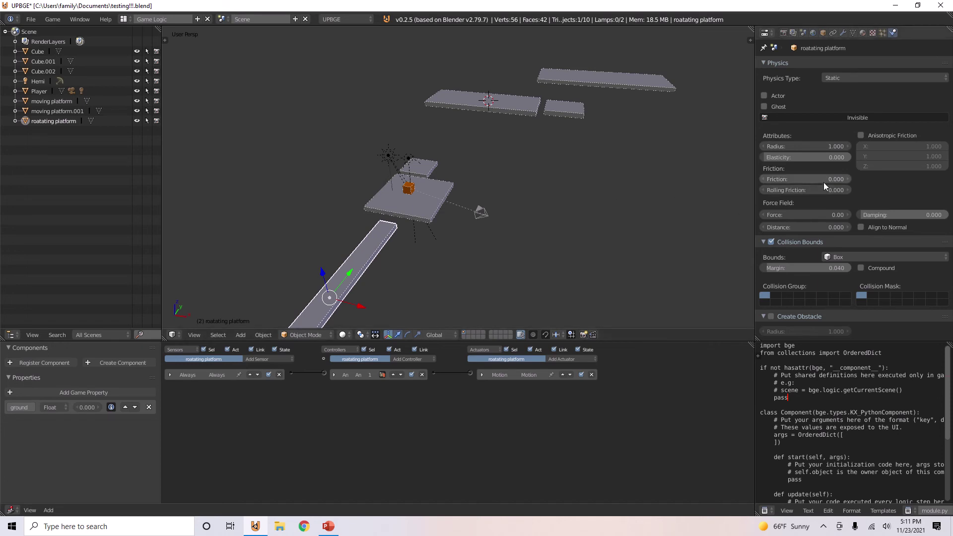
{"action": "left_click", "coordinate": [805, 180]}
{"action": "type", "text": "20"}
{"action": "key", "text": "Return"}
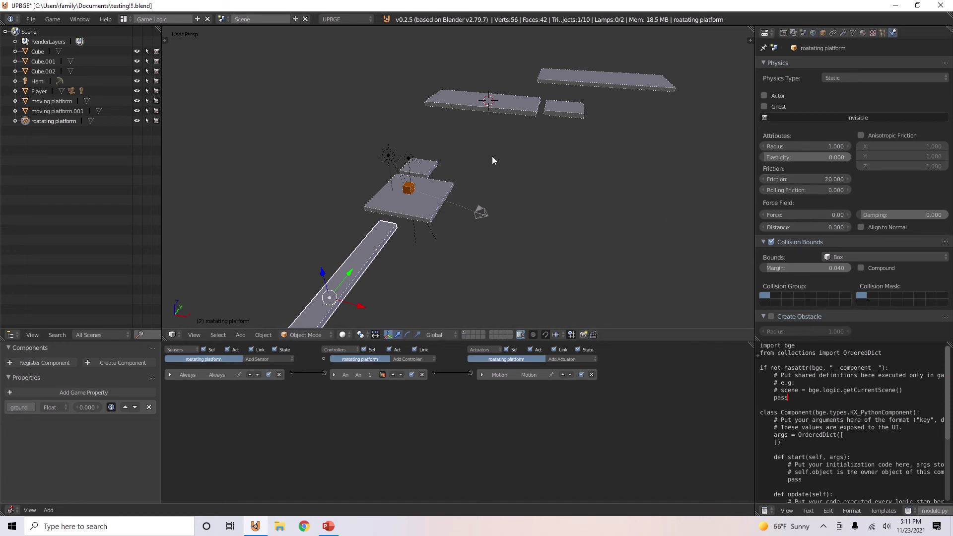
Step: Select the moving platform and start a play-test of the platforms
{"action": "right_click", "coordinate": [582, 113]}
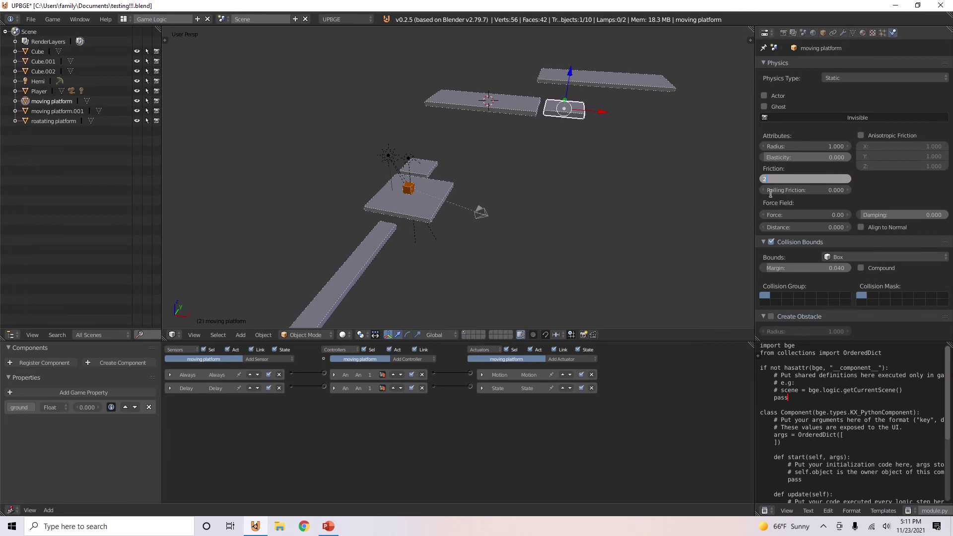
{"action": "middle_click_drag", "start_coordinate": [605, 201], "coordinate": [643, 208]}
{"action": "key", "text": "p"}
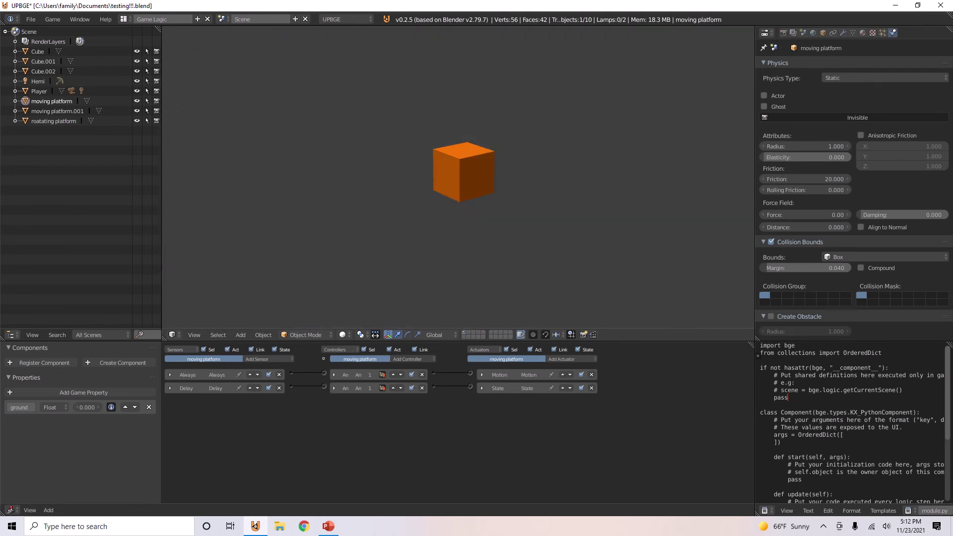
Step: Stop the game and add a new Plane at the world centre
{"action": "key", "text": "Escape"}
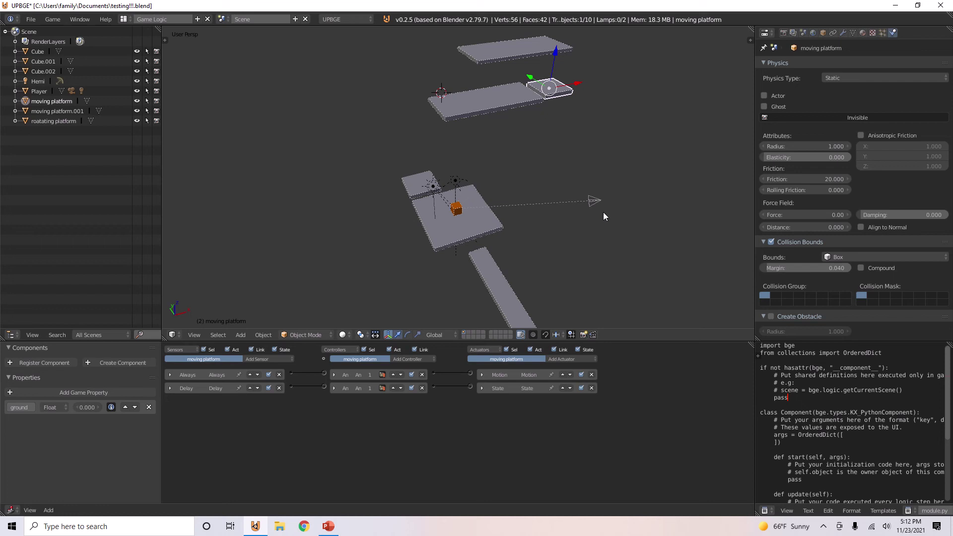
{"action": "middle_click_drag", "start_coordinate": [573, 208], "coordinate": [515, 205]}
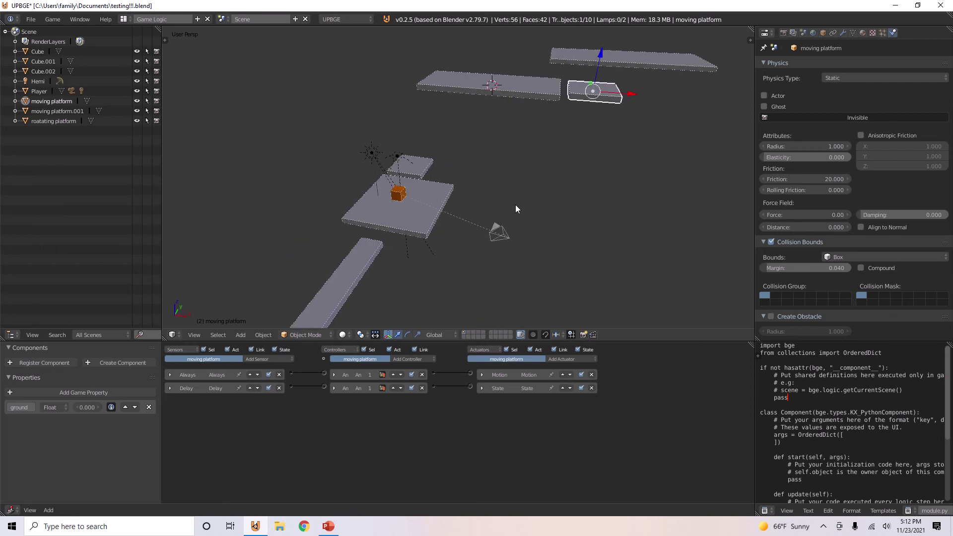
{"action": "key", "text": "shift+s"}
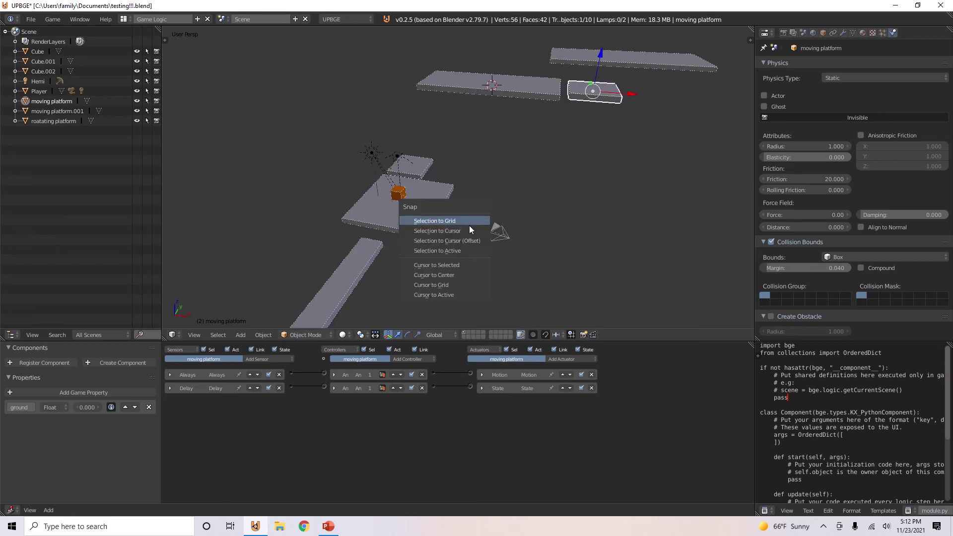
{"action": "left_click", "coordinate": [455, 273]}
{"action": "key", "text": "shift+a"}
{"action": "mouse_move", "coordinate": [458, 272]}
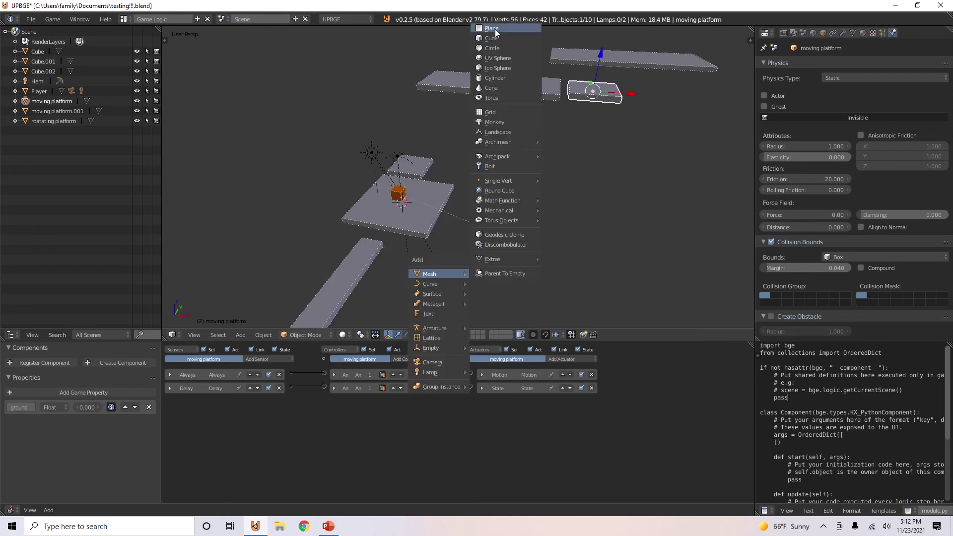
{"action": "left_click", "coordinate": [496, 29]}
Step: Show the Plane's transform values and set its X scale to 100
{"action": "scroll", "coordinate": [471, 188], "scroll_direction": "down", "scroll_amount": 2}
{"action": "key", "text": "s"}
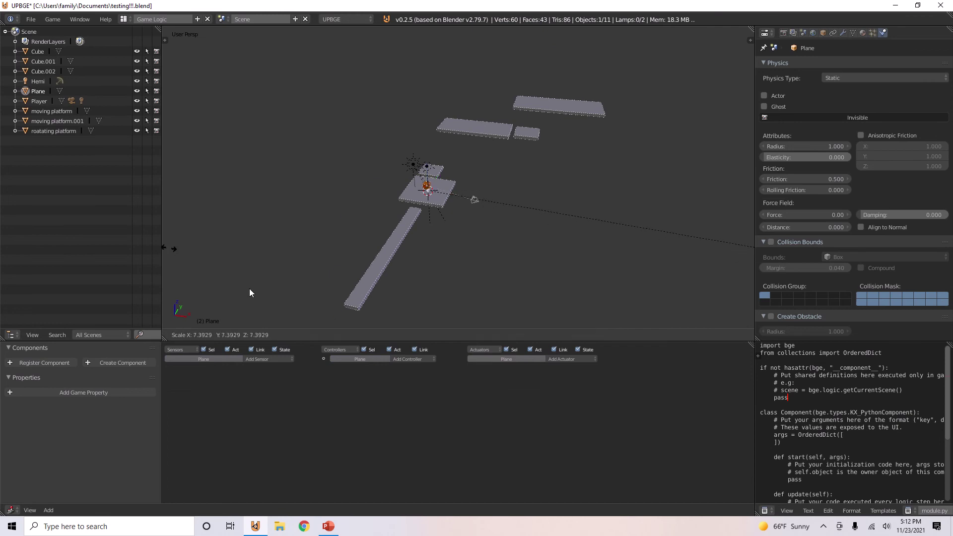
{"action": "key", "text": "n"}
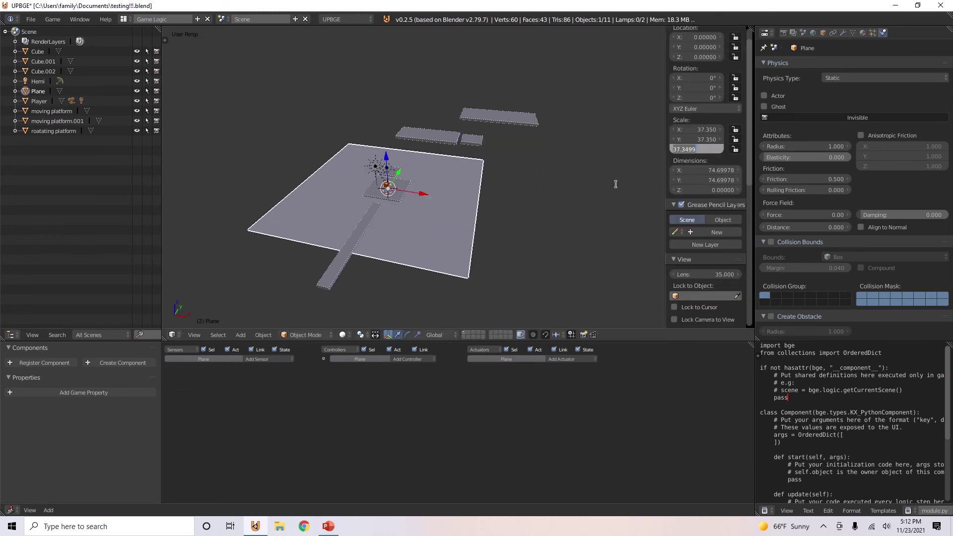
{"action": "middle_click_drag", "start_coordinate": [616, 188], "coordinate": [683, 148]}
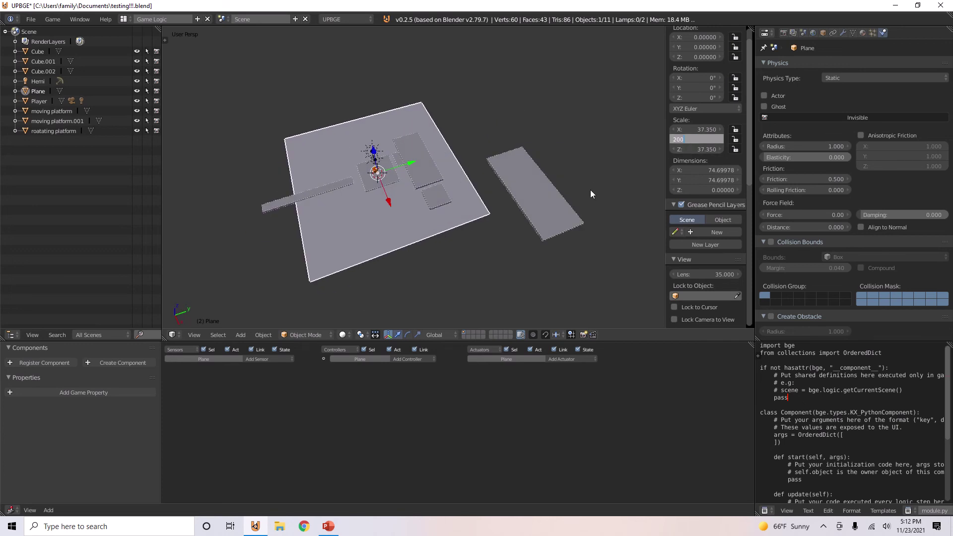
{"action": "key", "text": "Return"}
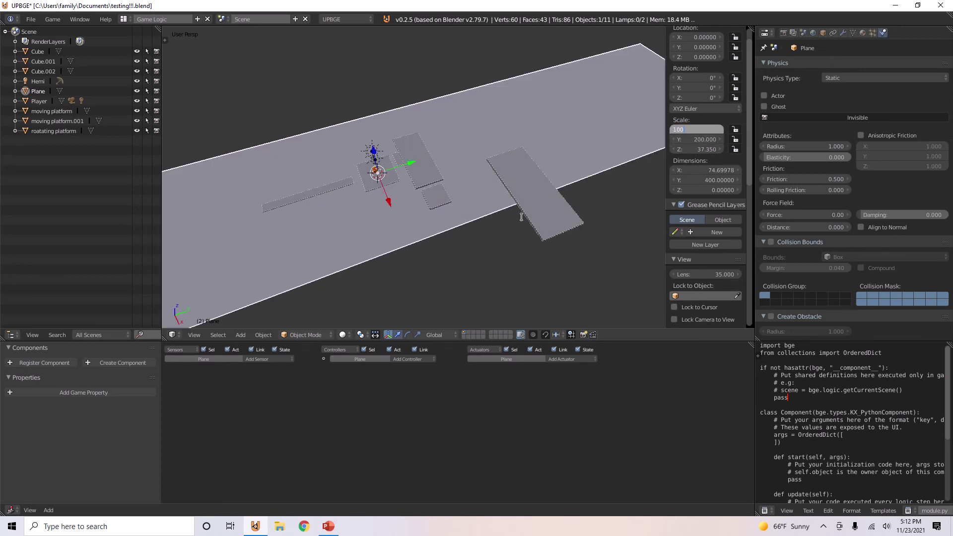
{"action": "type", "text": "100"}
{"action": "key", "text": "Return"}
Step: Set the Plane's Y scale to 100 and slide it along X
{"action": "middle_click_drag", "start_coordinate": [512, 241], "coordinate": [532, 266]}
{"action": "left_click", "coordinate": [691, 144]}
{"action": "type", "text": "100"}
{"action": "key", "text": "Return"}
{"action": "mouse_move", "coordinate": [443, 187]}
{"action": "left_mouse_down"}
{"action": "mouse_move", "coordinate": [470, 187]}
{"action": "mouse_move", "coordinate": [457, 188]}
{"action": "left_mouse_up"}
Step: Turn on Collision Bounds and Invisible for the Plane, then test-play briefly
{"action": "key", "text": "n"}
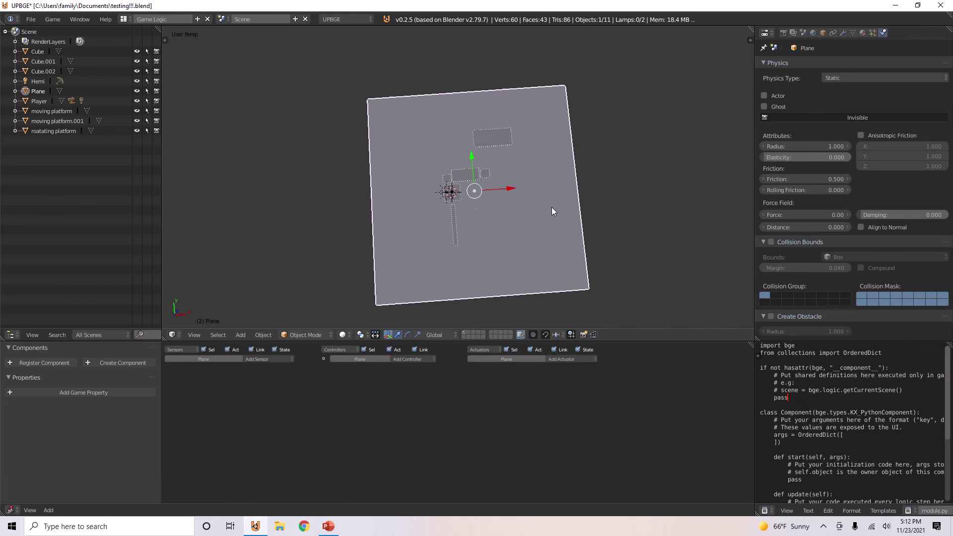
{"action": "middle_click_drag", "start_coordinate": [552, 207], "coordinate": [529, 196]}
{"action": "scroll", "coordinate": [722, 224], "scroll_direction": "up", "scroll_amount": 3}
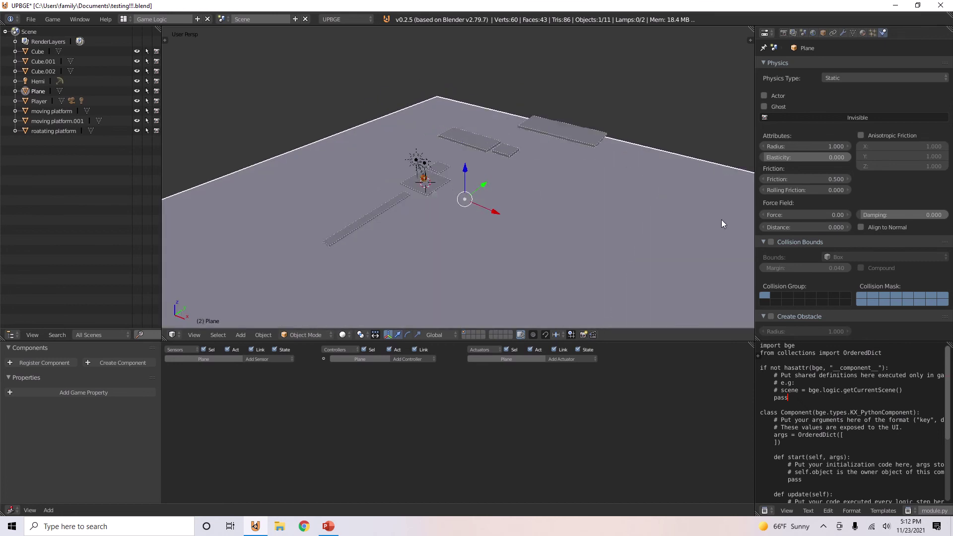
{"action": "left_click", "coordinate": [771, 241]}
{"action": "left_click", "coordinate": [830, 117]}
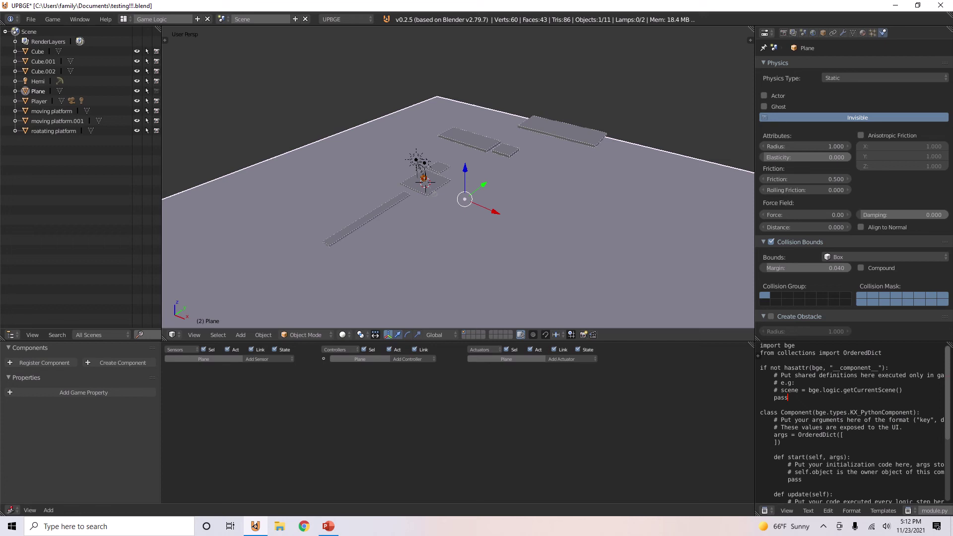
{"action": "key", "text": "p"}
{"action": "key", "text": "Escape"}
Step: Select the Player, add then remove a Collision sensor, and check its state layers
{"action": "middle_click_drag", "start_coordinate": [522, 232], "coordinate": [484, 213]}
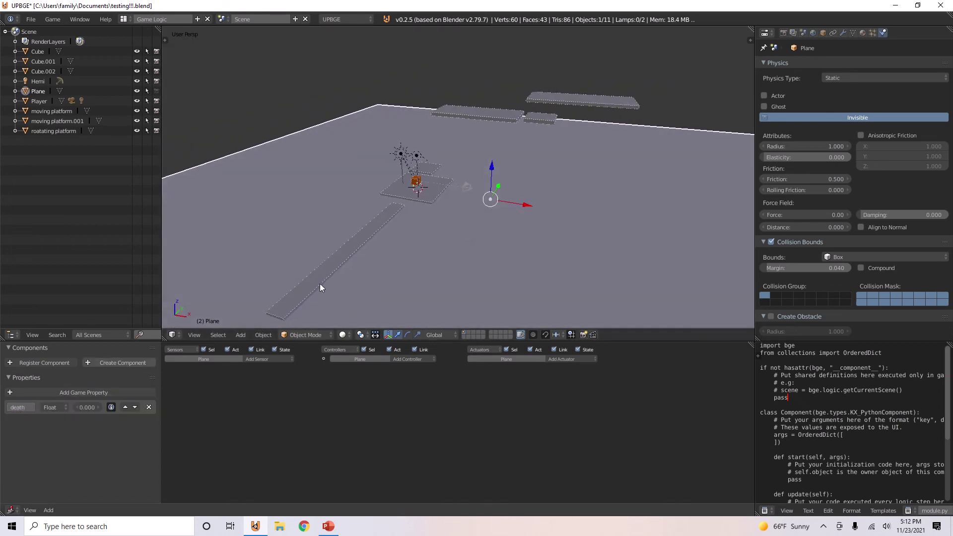
{"action": "right_click", "coordinate": [416, 180]}
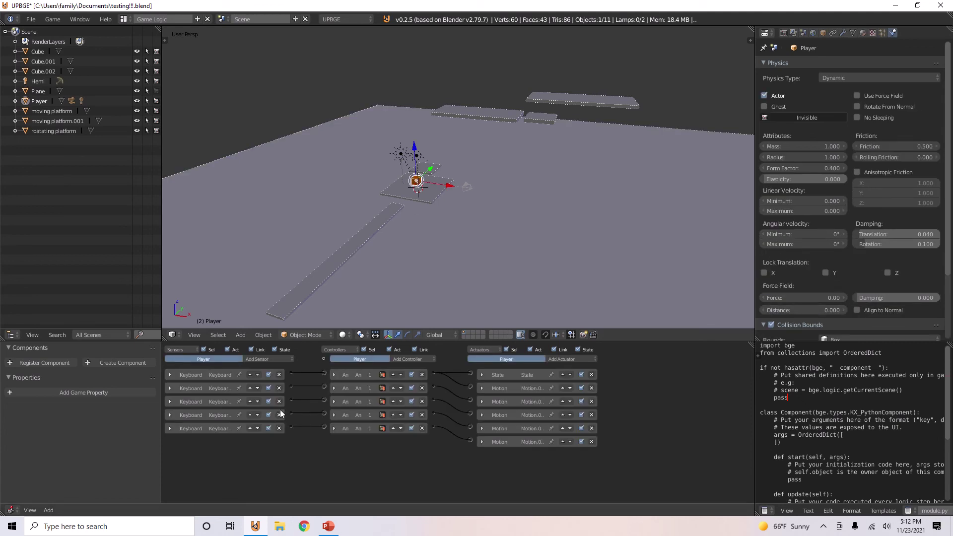
{"action": "left_click", "coordinate": [265, 385]}
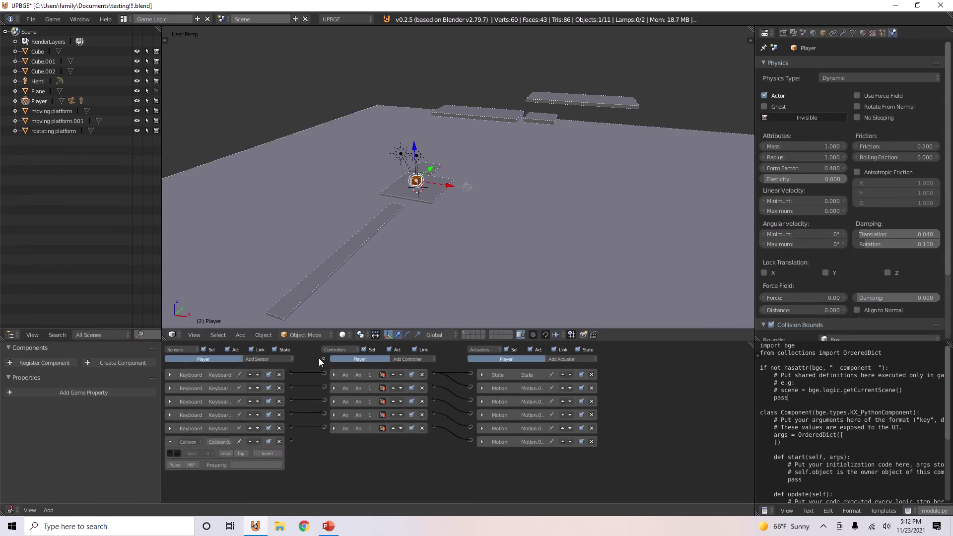
{"action": "left_click", "coordinate": [279, 441]}
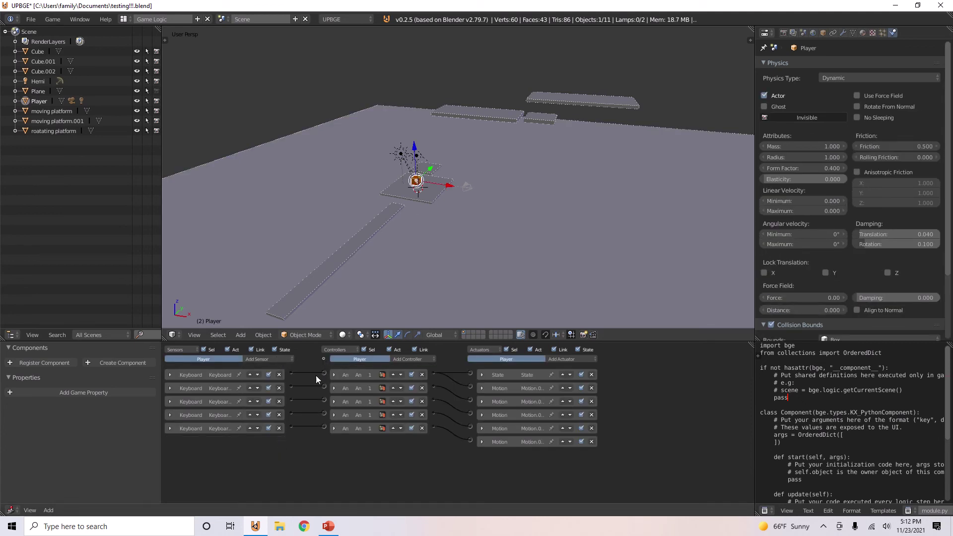
{"action": "left_click", "coordinate": [324, 358]}
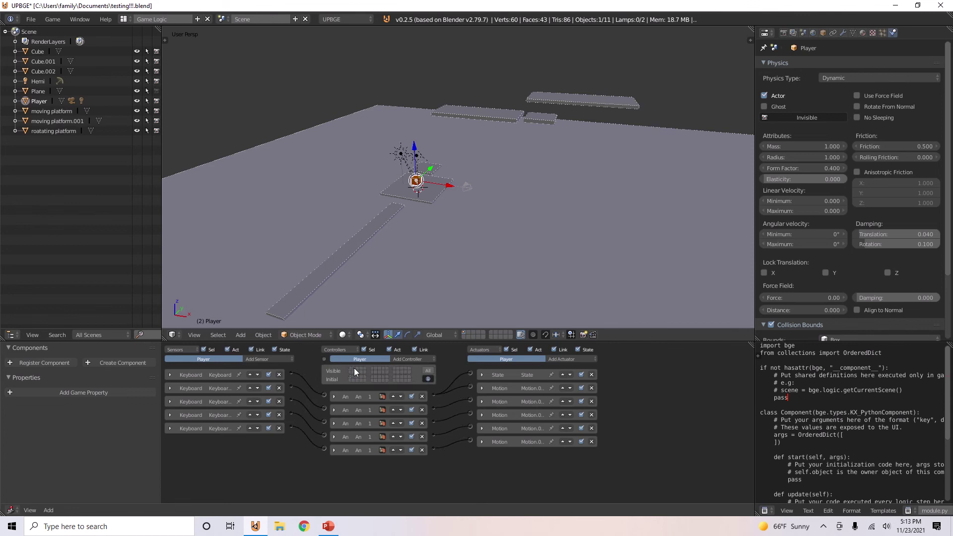
{"action": "left_click", "coordinate": [323, 359]}
{"action": "scroll", "coordinate": [407, 279], "scroll_direction": "down", "scroll_amount": 3}
Step: Select the ground Plane and delete its death game property
{"action": "right_click", "coordinate": [415, 283]}
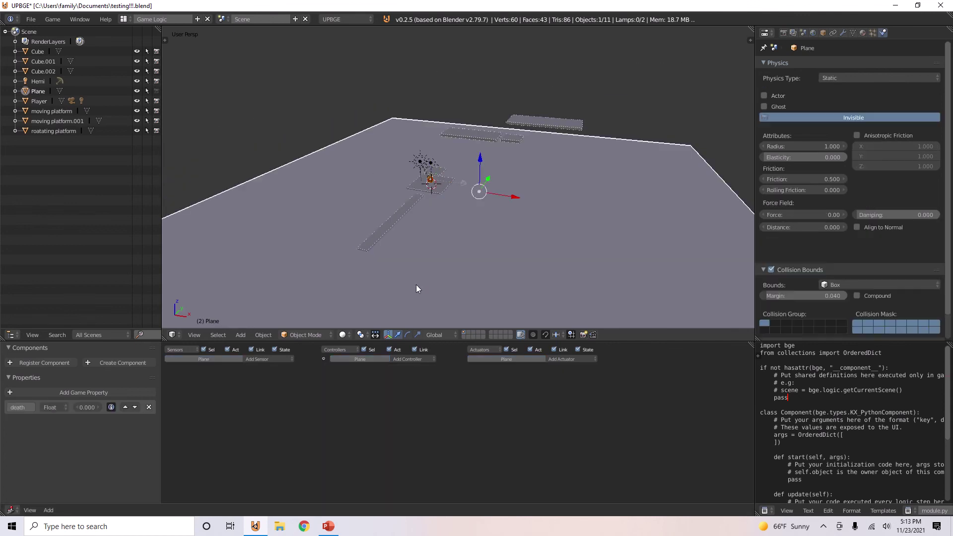
{"action": "scroll", "coordinate": [428, 186], "scroll_direction": "up", "scroll_amount": 2}
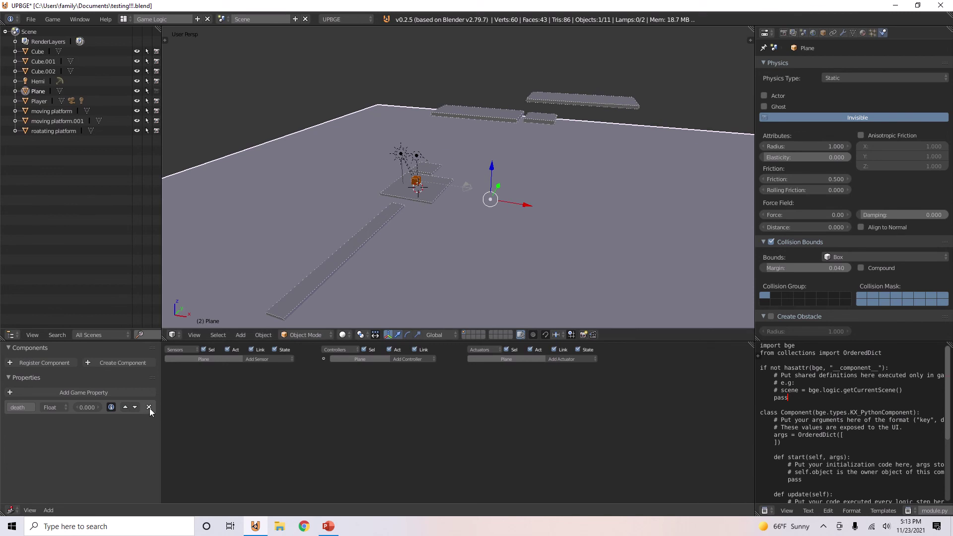
{"action": "left_click", "coordinate": [149, 407]}
{"action": "scroll", "coordinate": [436, 208], "scroll_direction": "up", "scroll_amount": 3}
Step: Add a game property named 'player' to the Player cube
{"action": "right_click", "coordinate": [319, 119]}
{"action": "right_click", "coordinate": [353, 182]}
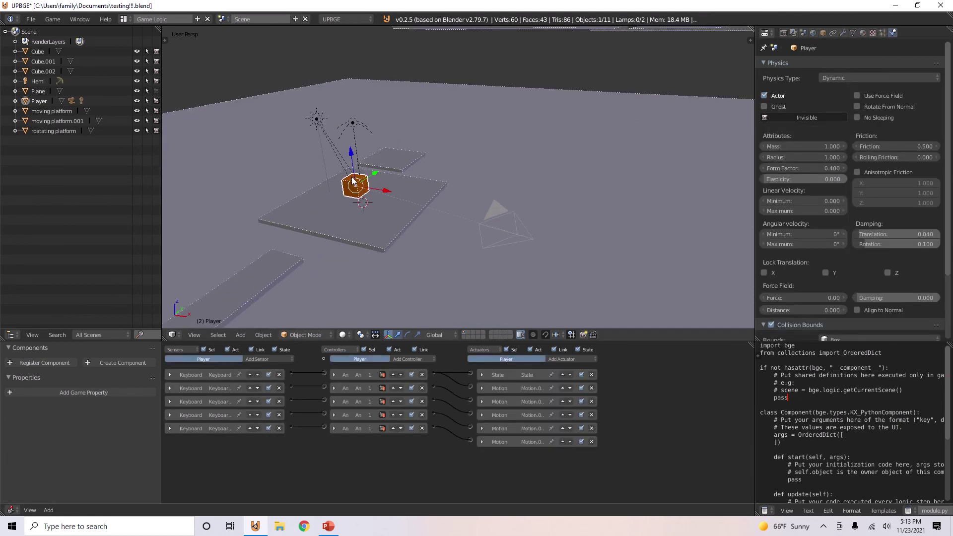
{"action": "left_click", "coordinate": [97, 394]}
{"action": "left_click", "coordinate": [20, 407]}
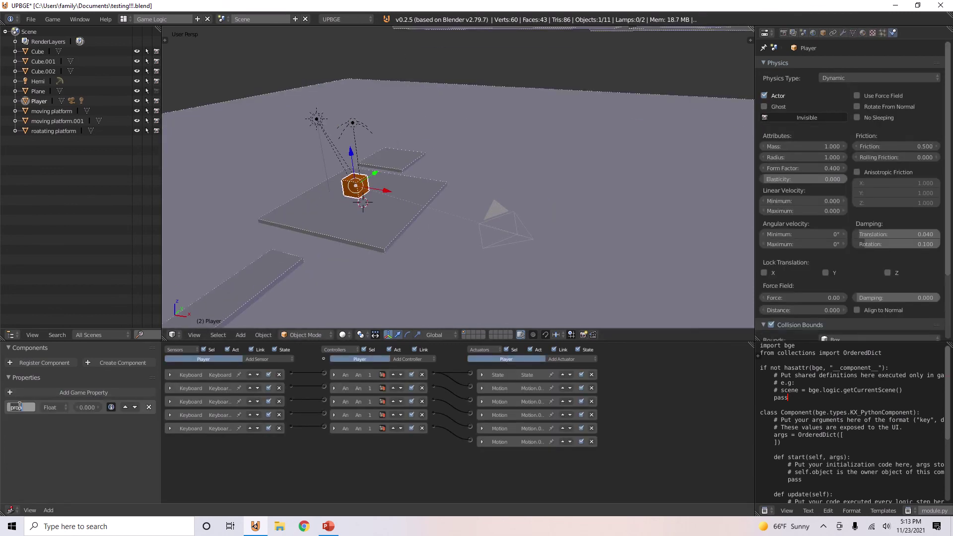
{"action": "type", "text": "player"}
{"action": "scroll", "coordinate": [601, 282], "scroll_direction": "down", "scroll_amount": 2}
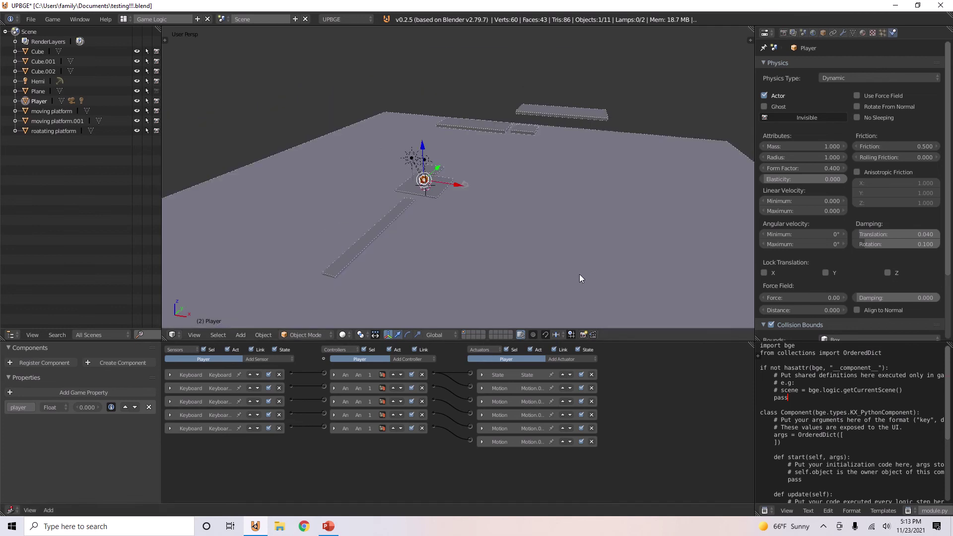
Step: Give the Plane a Tap Collision sensor filtered on the player property
{"action": "right_click", "coordinate": [579, 275]}
{"action": "left_click", "coordinate": [262, 359]}
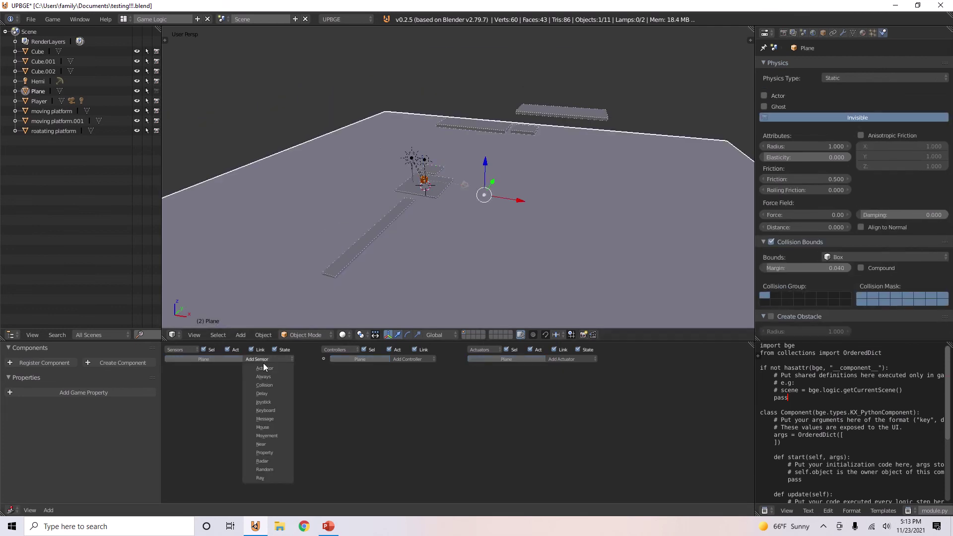
{"action": "left_click", "coordinate": [270, 385]}
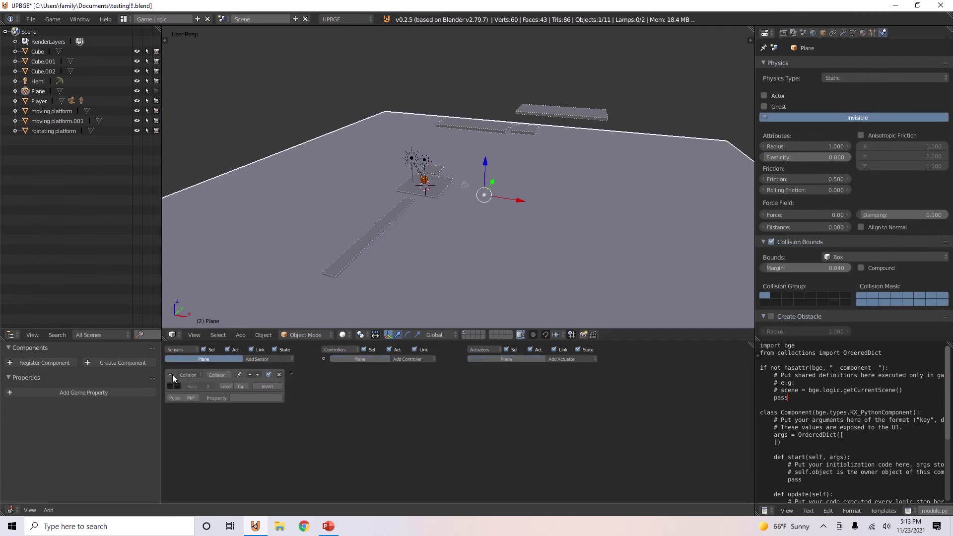
{"action": "left_click", "coordinate": [241, 386]}
{"action": "left_click", "coordinate": [248, 398]}
{"action": "left_click", "coordinate": [171, 374]}
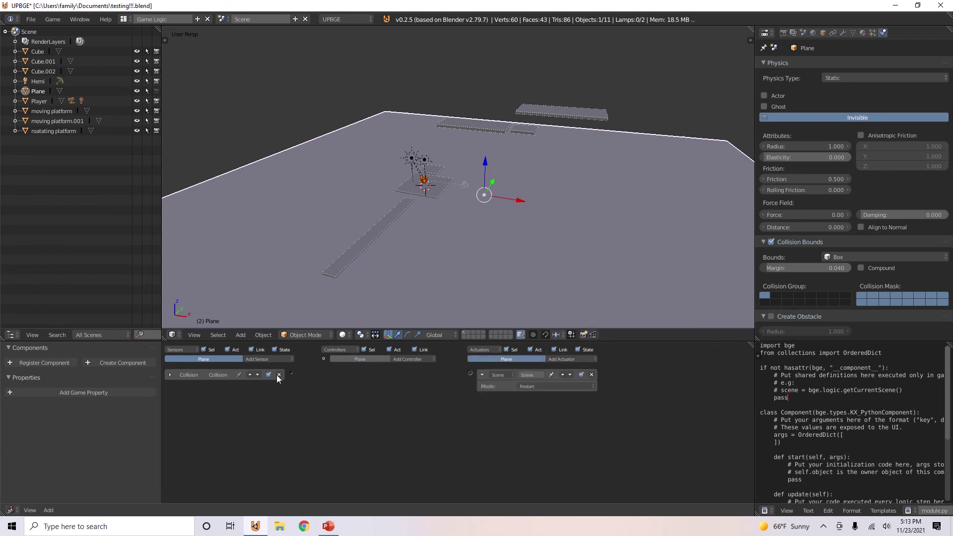
Step: Link the Collision sensor to the Scene Restart actuator
{"action": "left_click_drag", "start_coordinate": [468, 368], "coordinate": [472, 371]}
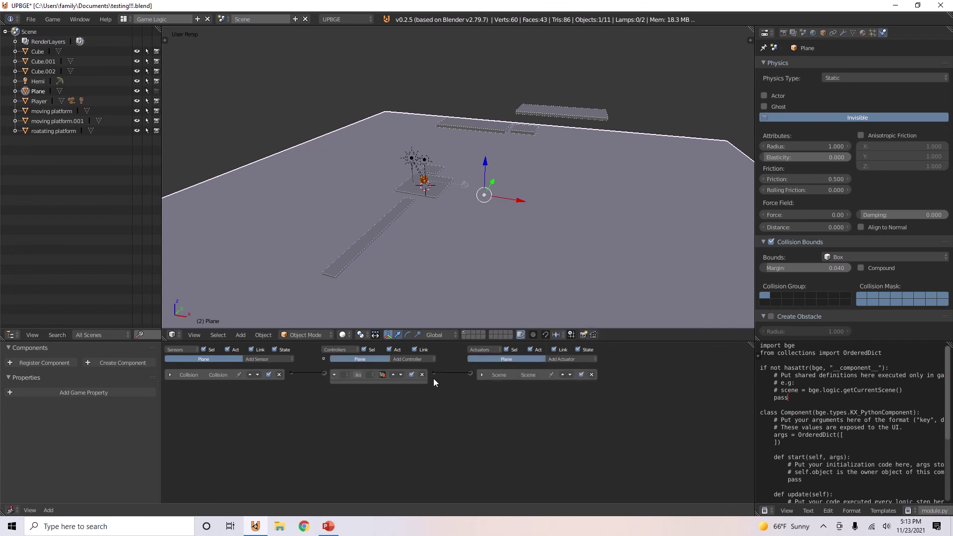
{"action": "middle_click_drag", "start_coordinate": [407, 323], "coordinate": [456, 231]}
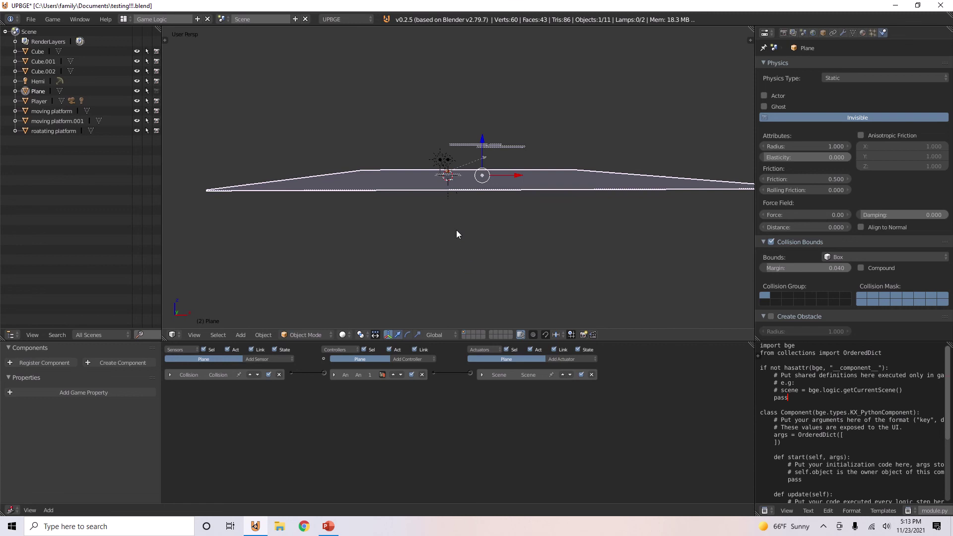
{"action": "middle_click_drag", "start_coordinate": [485, 127], "coordinate": [520, 194]}
Step: Start the game and drive the cube off the platform with D
{"action": "key", "text": "p"}
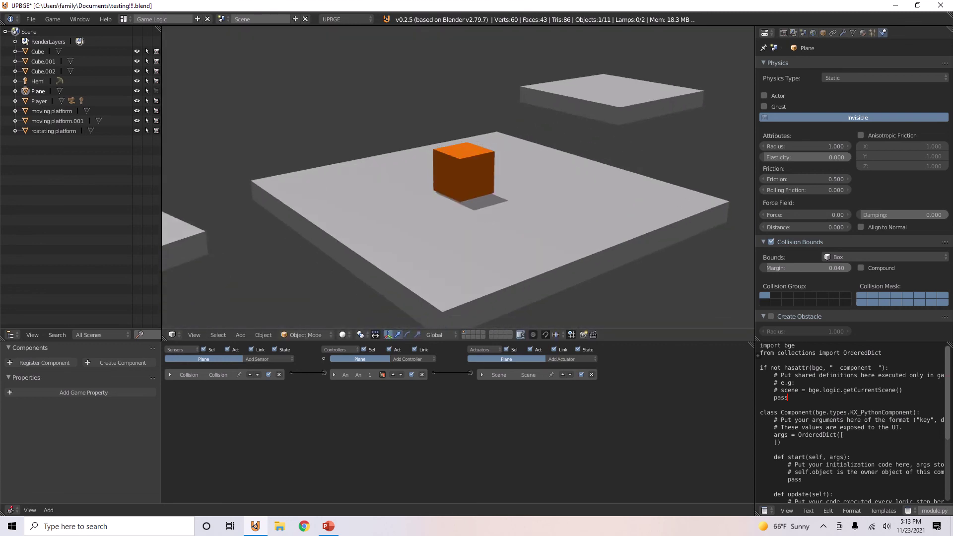
{"action": "key", "text": "d"}
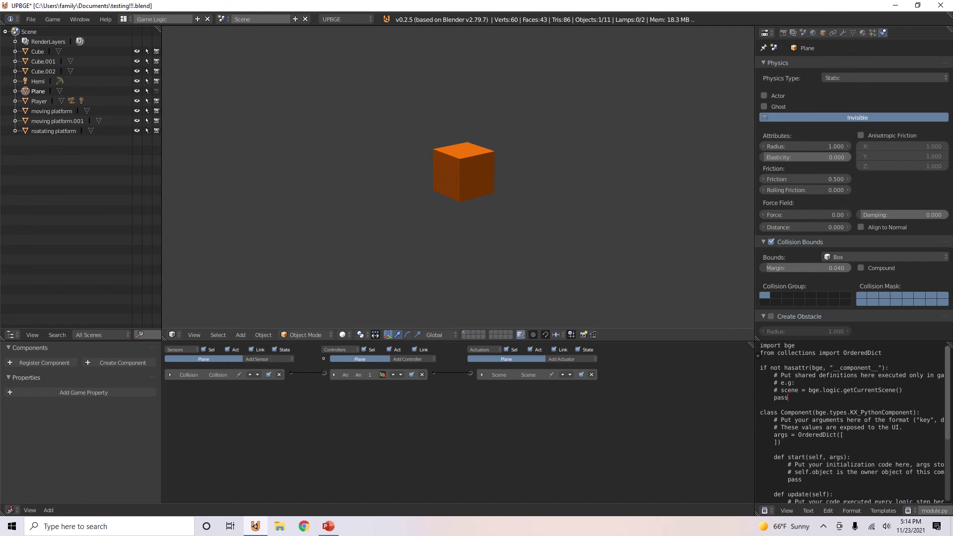
Step: Stop the play-test, select the Player cube, and orbit and zoom the view in around it
{"action": "key", "text": "Escape"}
{"action": "right_click", "coordinate": [466, 189]}
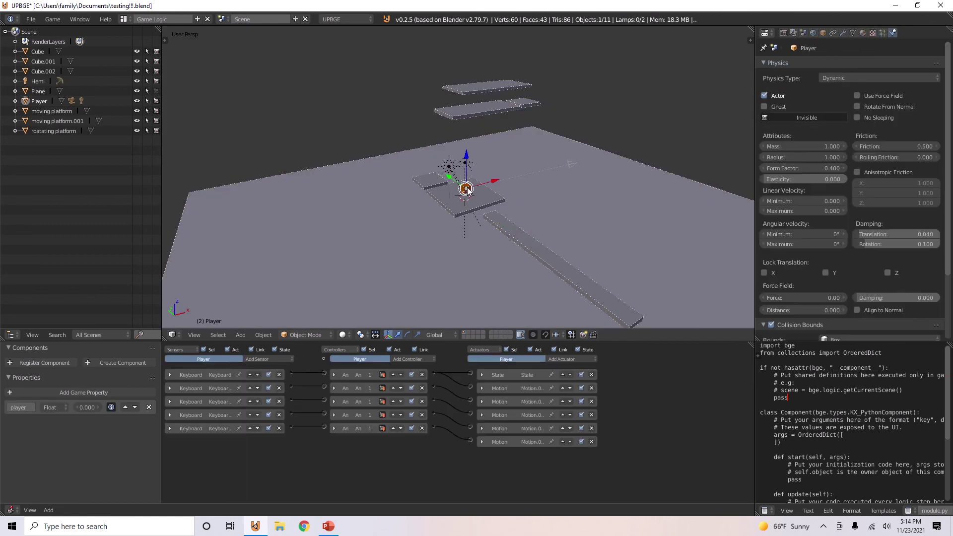
{"action": "middle_click_drag", "start_coordinate": [492, 192], "coordinate": [470, 193]}
{"action": "scroll", "coordinate": [469, 192], "scroll_direction": "up", "scroll_amount": 5}
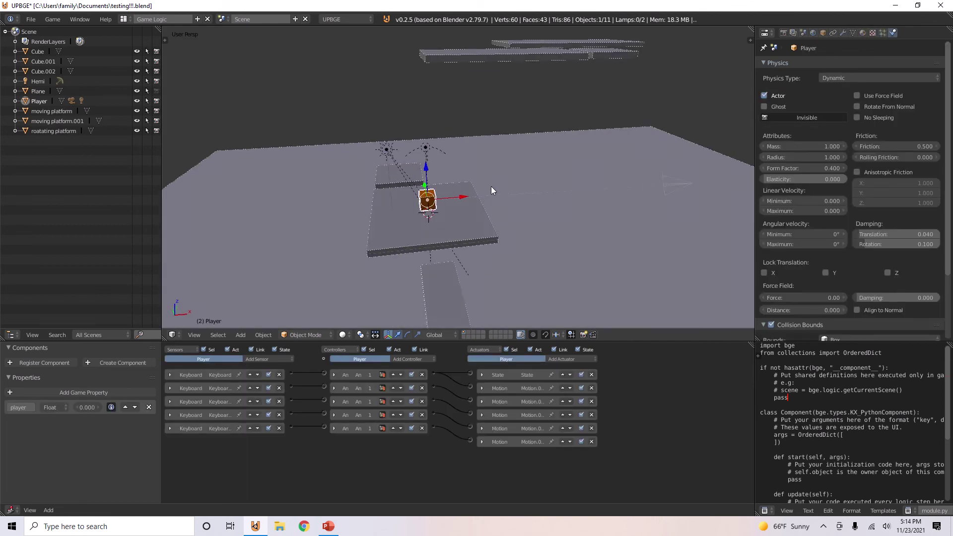
{"action": "middle_click_drag", "start_coordinate": [531, 189], "coordinate": [606, 232]}
{"action": "scroll", "coordinate": [476, 216], "scroll_direction": "up", "scroll_amount": 2}
{"action": "scroll", "coordinate": [499, 211], "scroll_direction": "up", "scroll_amount": 2}
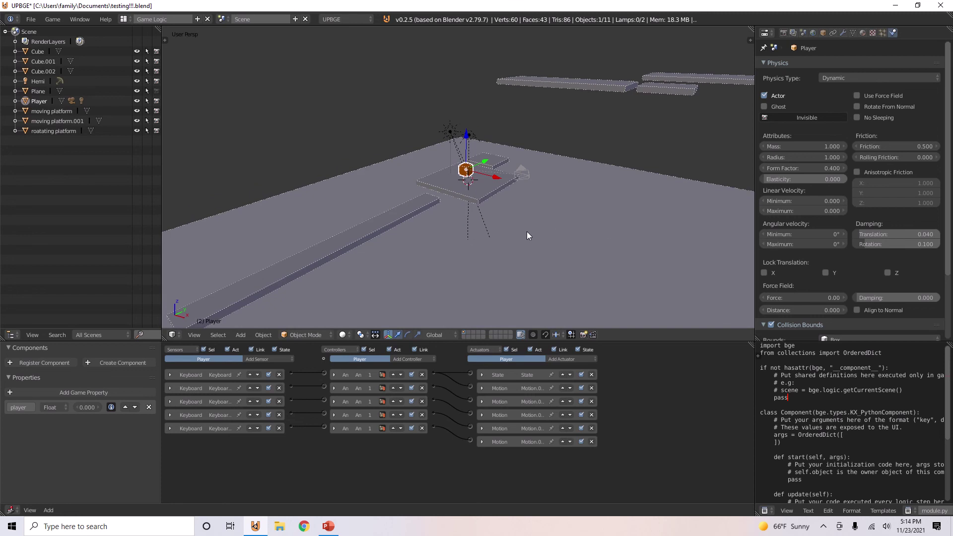